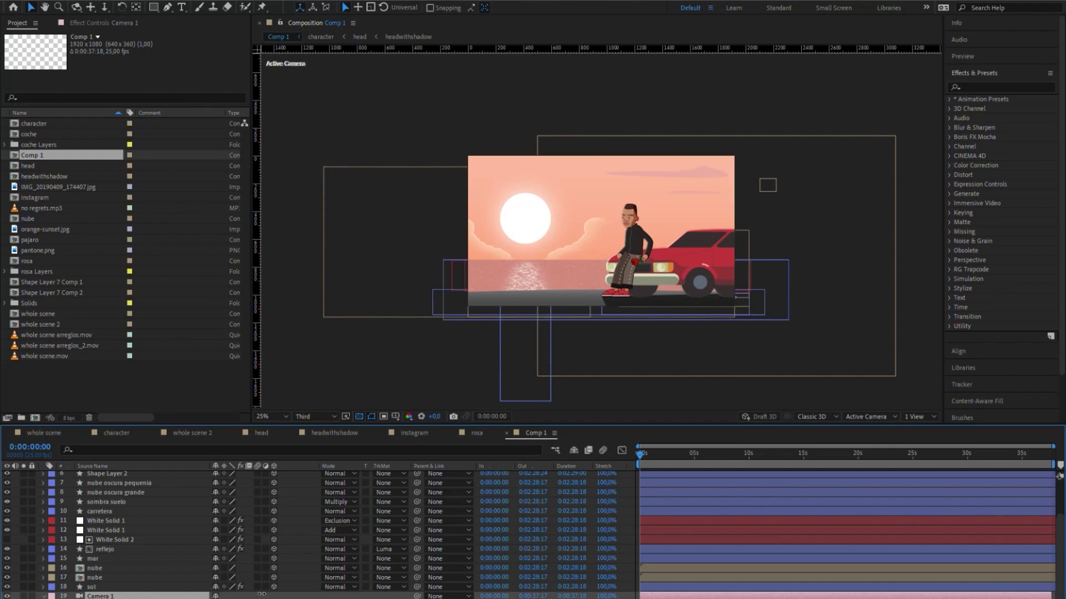
- Test the scene's depth by changing Camera 1's Z position and moving around the 3D layers with the camera tool
click(284, 595)
drag(286, 594, 258, 595)
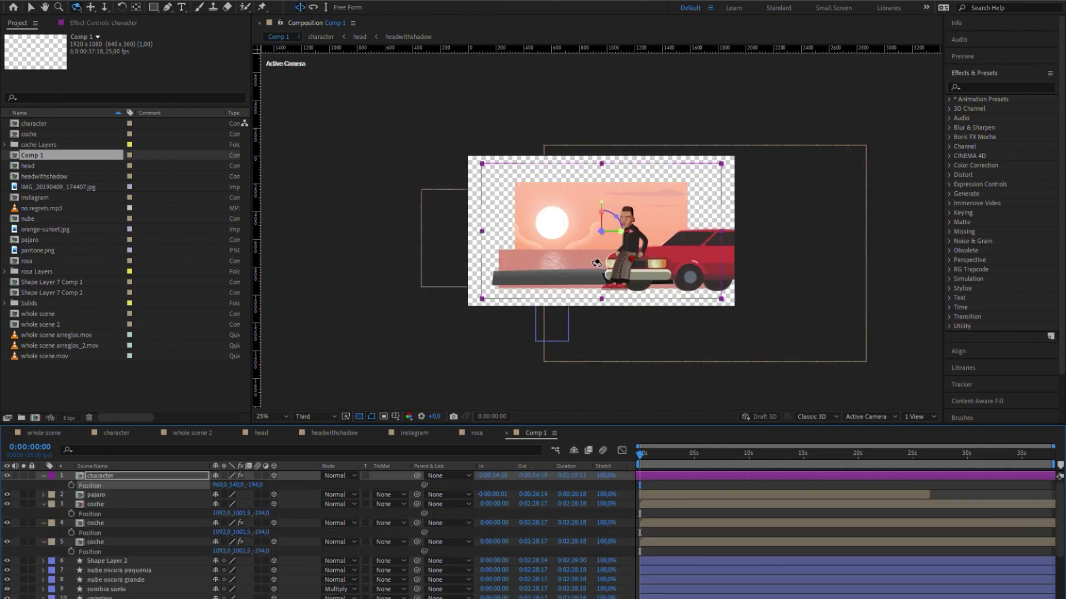
mouse_move(591, 254)
mouse_down()
mouse_move(608, 269)
mouse_move(566, 264)
mouse_move(580, 242)
mouse_up()
drag(496, 253, 567, 253)
key(c)
key(c)
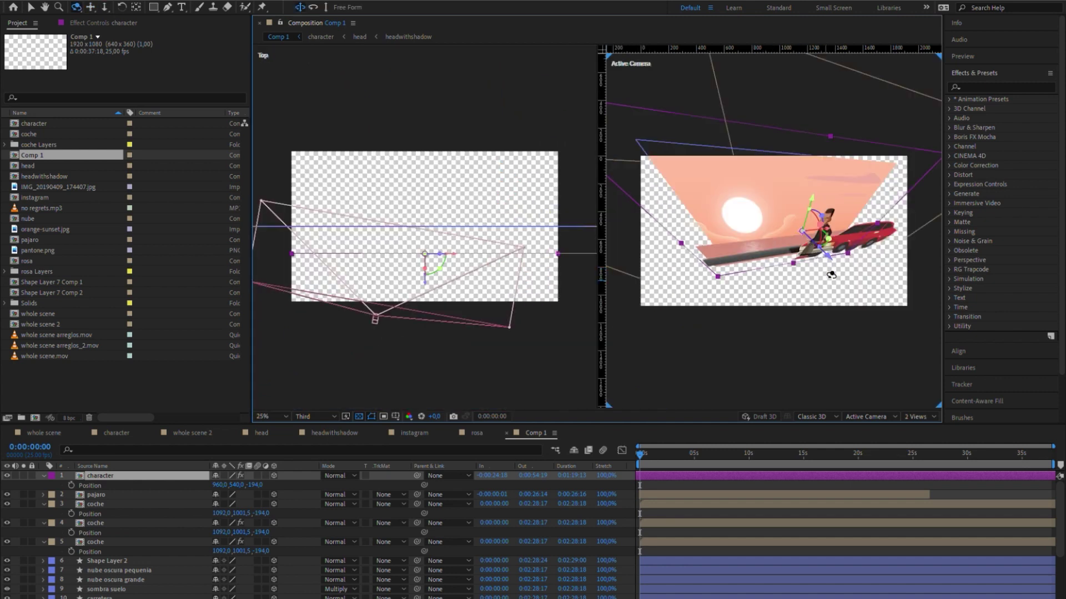
drag(827, 272, 822, 268)
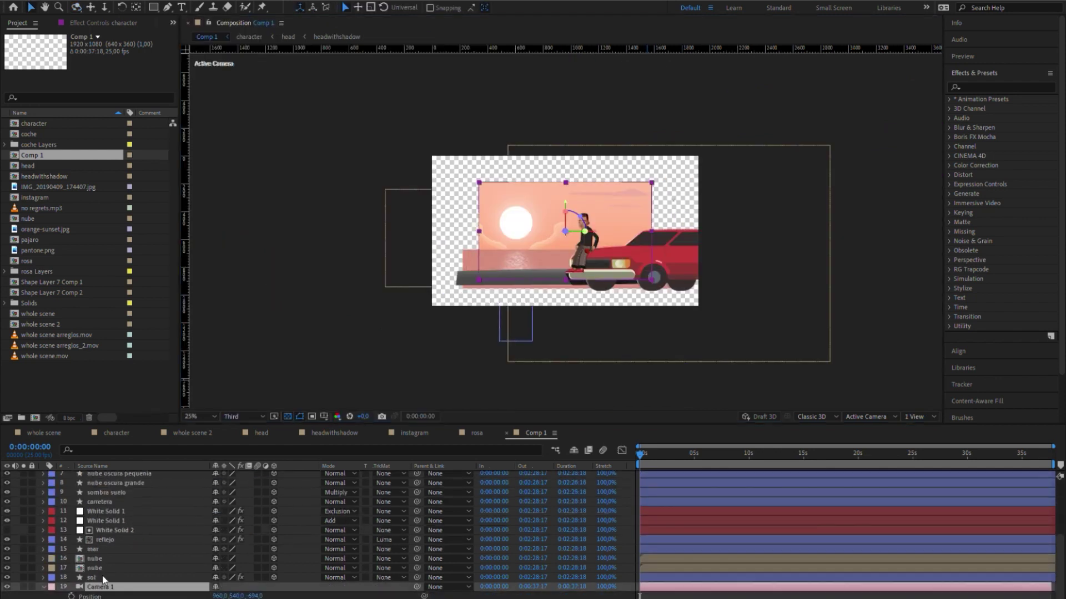
- Set Camera 1's X position to 859 and shift its point of interest along the X axis
click(105, 586)
drag(222, 595, 165, 587)
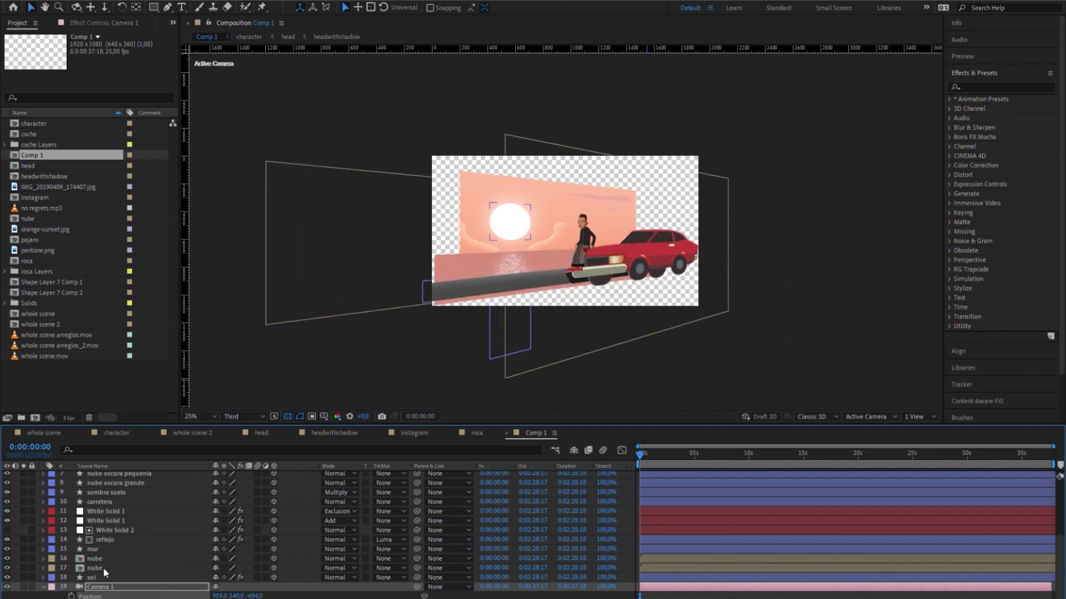
click(43, 587)
click(43, 596)
scroll(43, 588, down, 2)
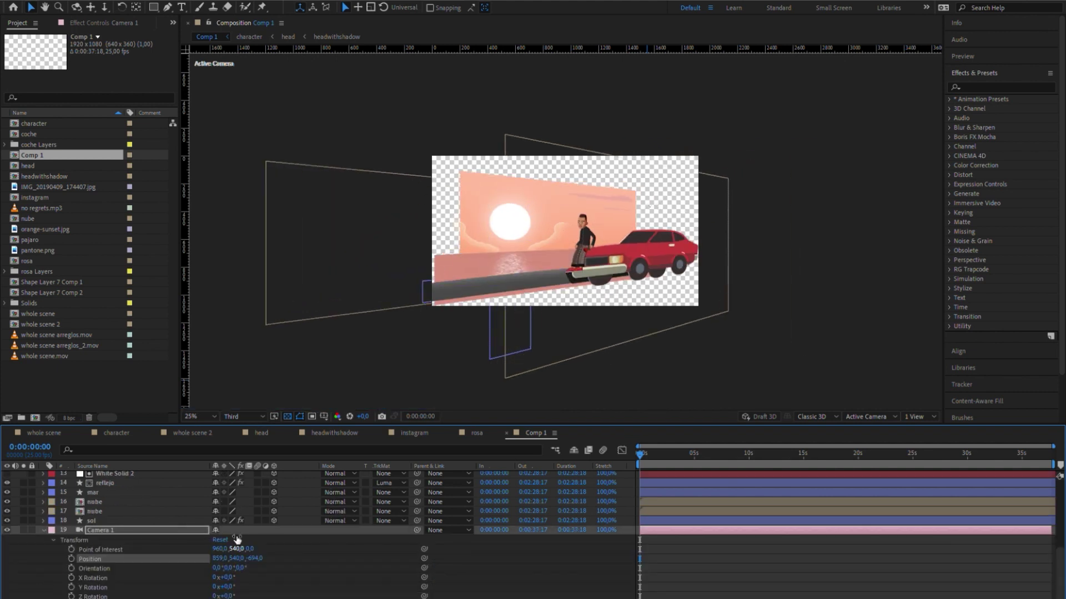
drag(221, 548, 266, 549)
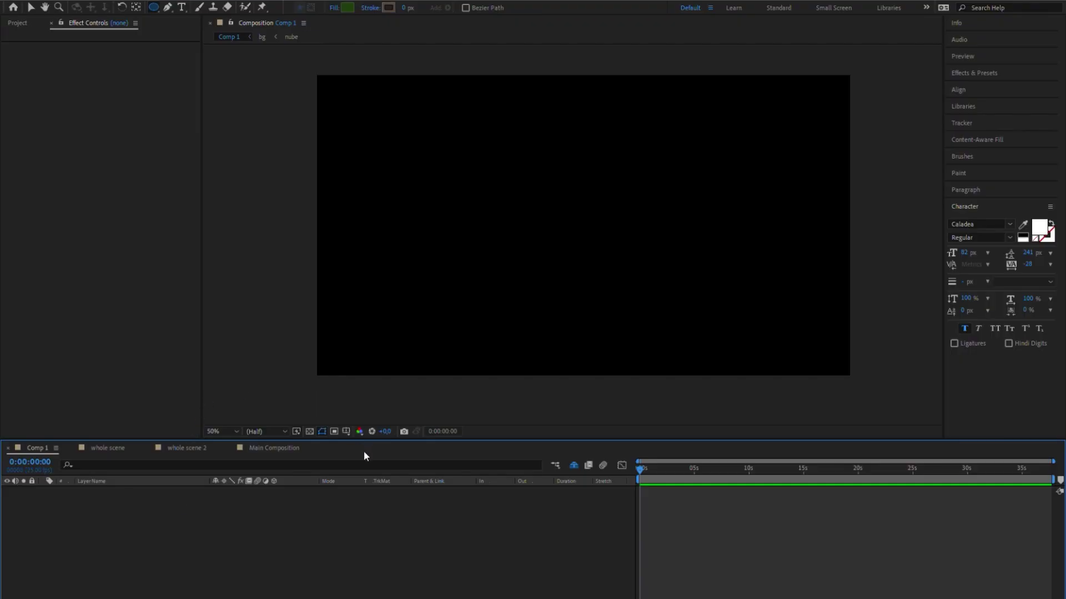
- Create a null object in Comp 1 and duplicate it three times
key(ctrl+alt+shift+y)
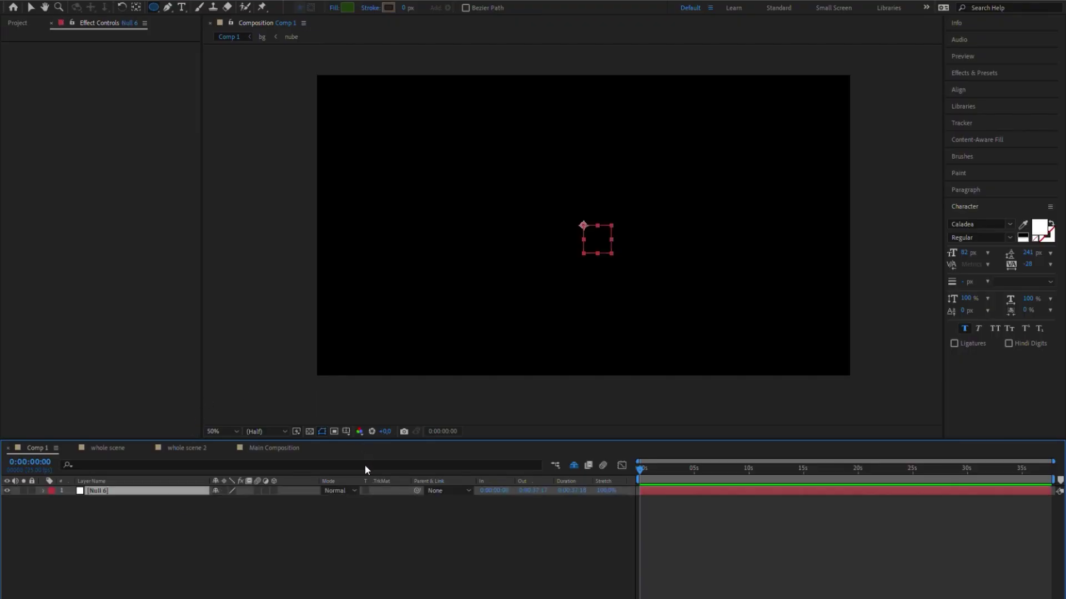
click(149, 527)
click(113, 488)
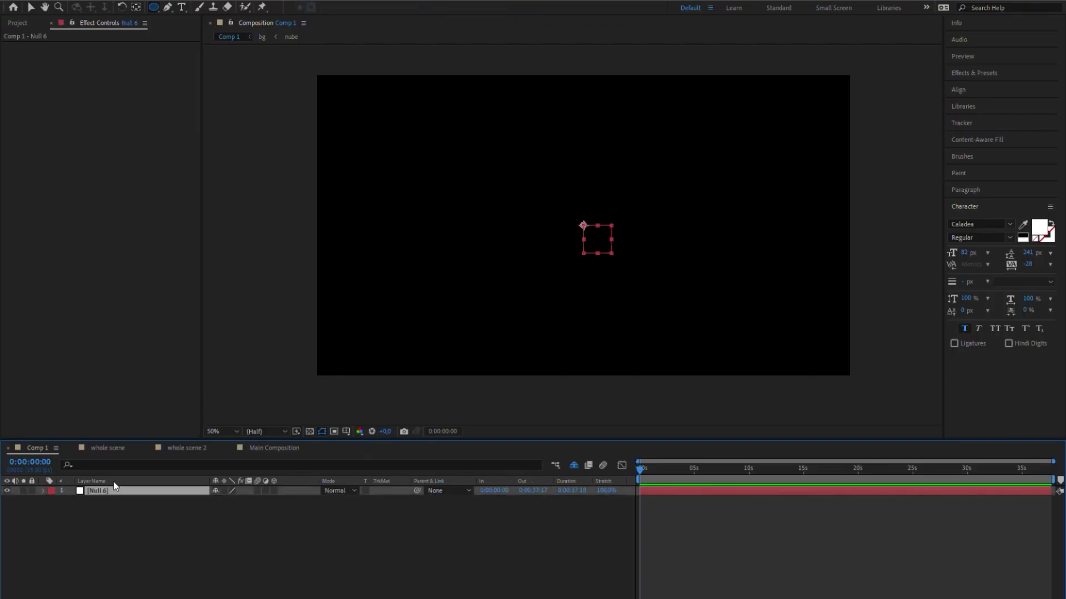
key(ctrl+d)
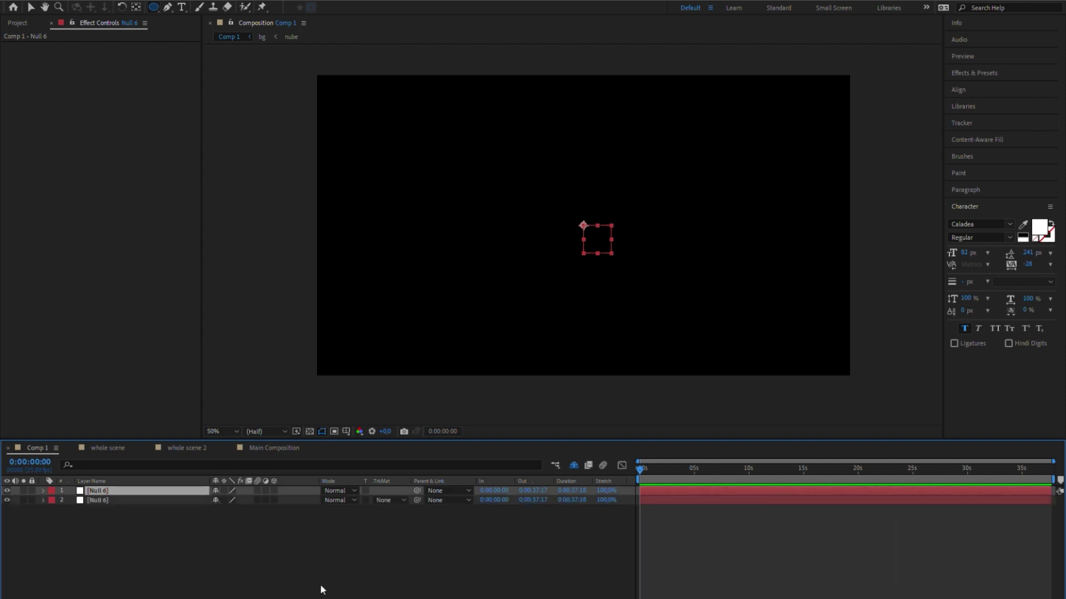
key(ctrl+d)
key(ctrl+d)
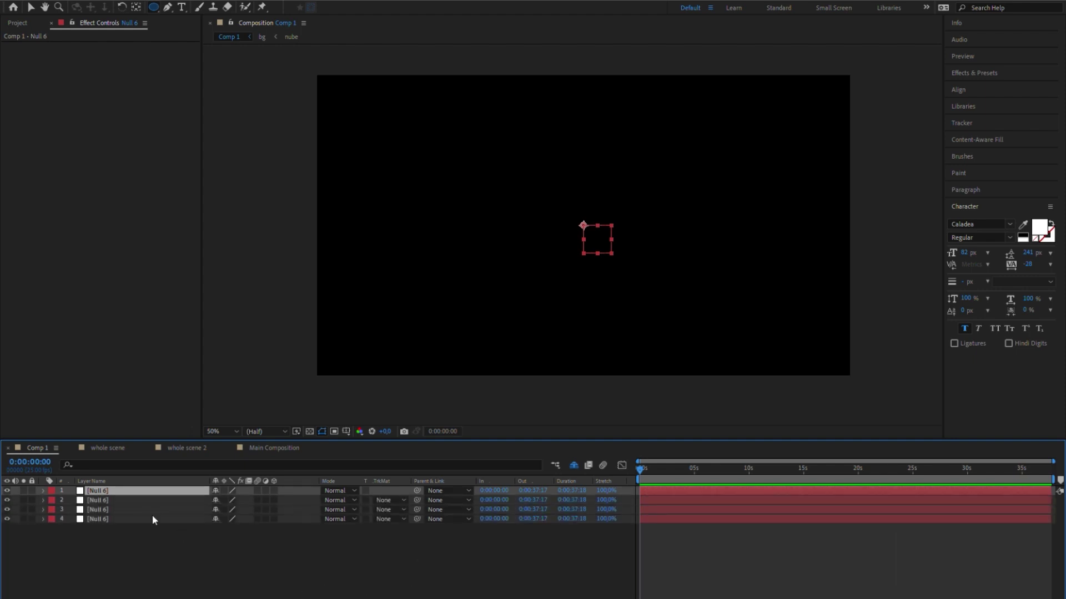
- Rename the lowest null layer "1st term" and the null directly above it "2nd term"
click(105, 518)
key(Return)
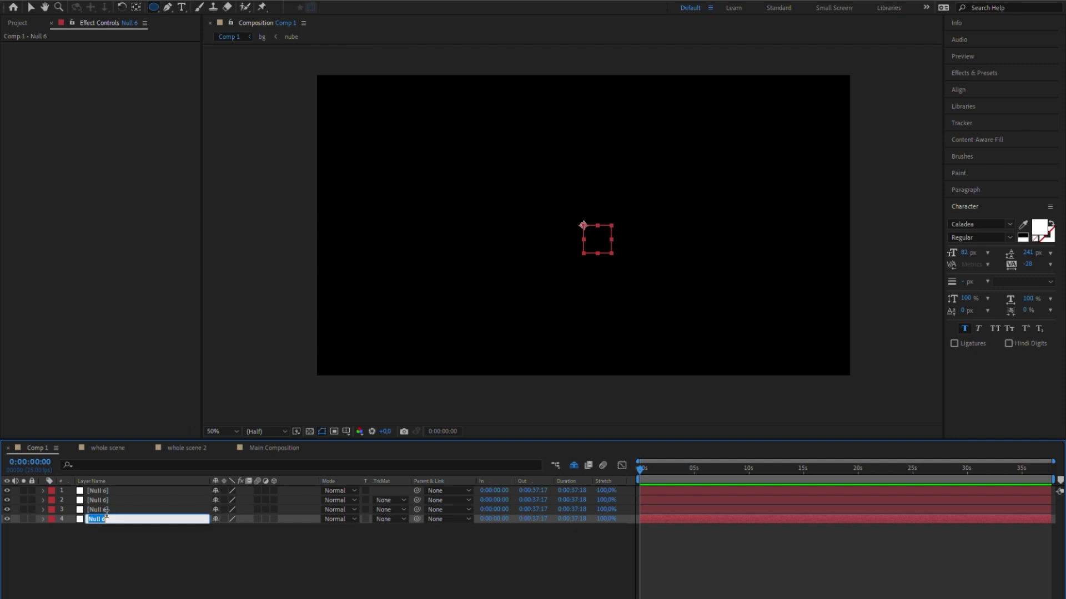
text(1st term)
key(Return)
click(102, 509)
key(Return)
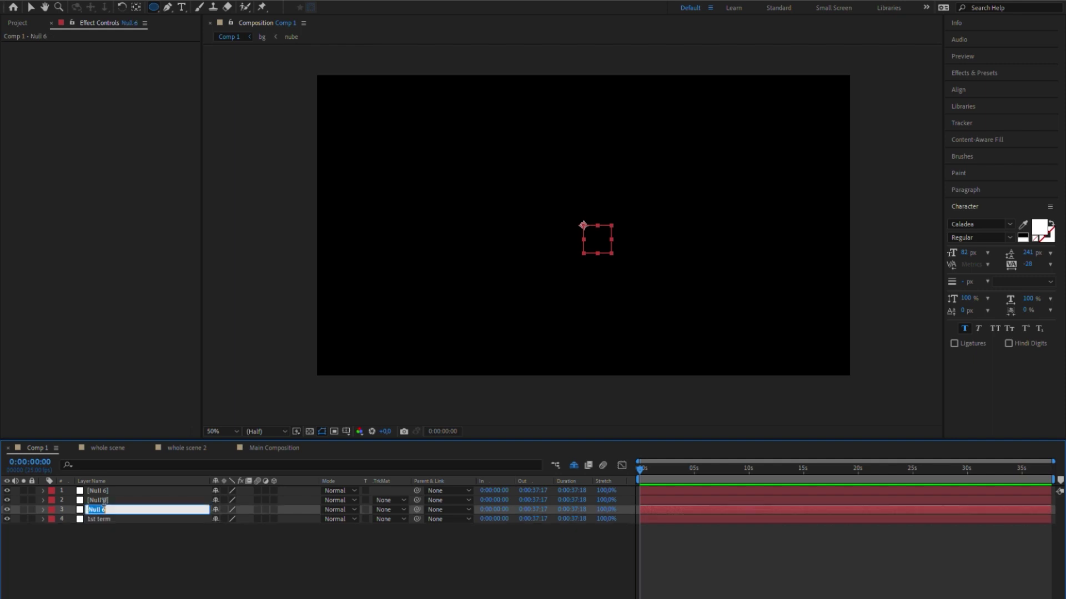
text(2nd term)
key(Return)
key(ctrl+Up)
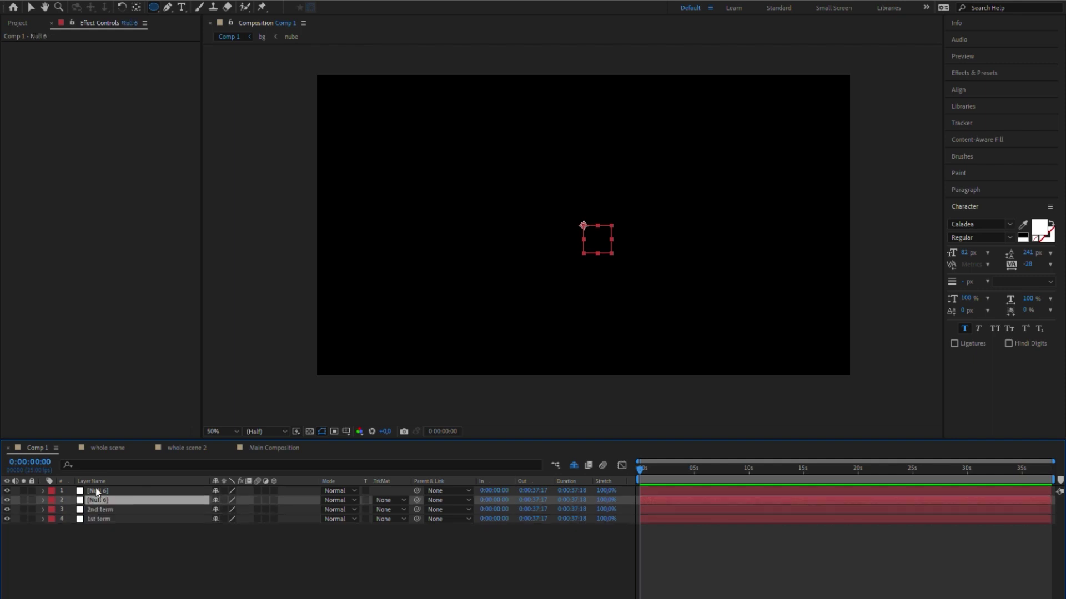
- Rename the two remaining nulls "3rd term" and "4th term", going upward in the layer stack
key(Return)
text(3rd term)
key(Return)
key(ctrl+Up)
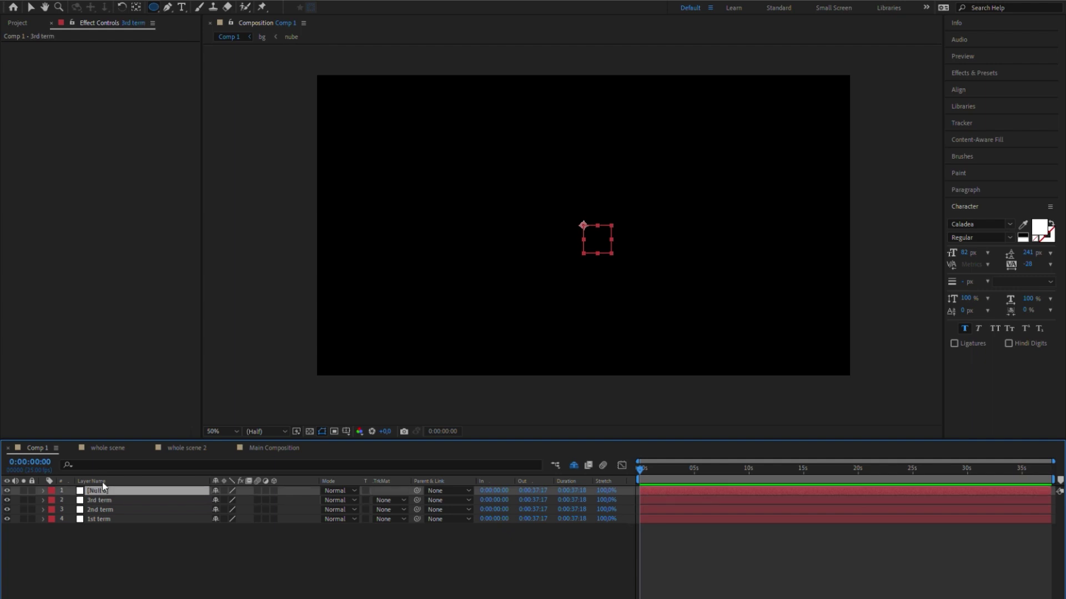
key(Return)
text(4th term)
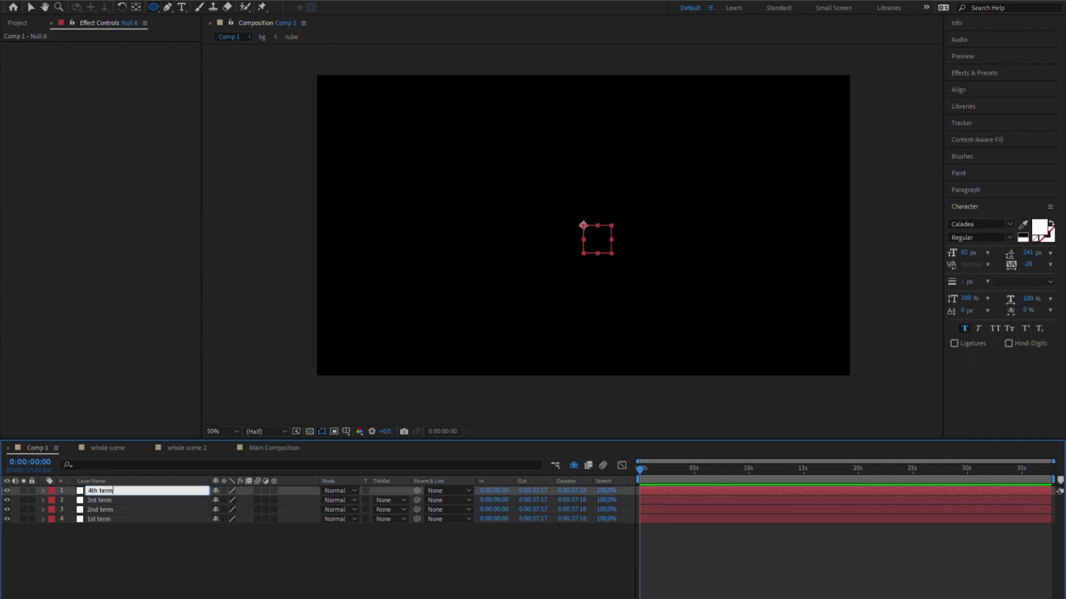
key(Return)
click(170, 540)
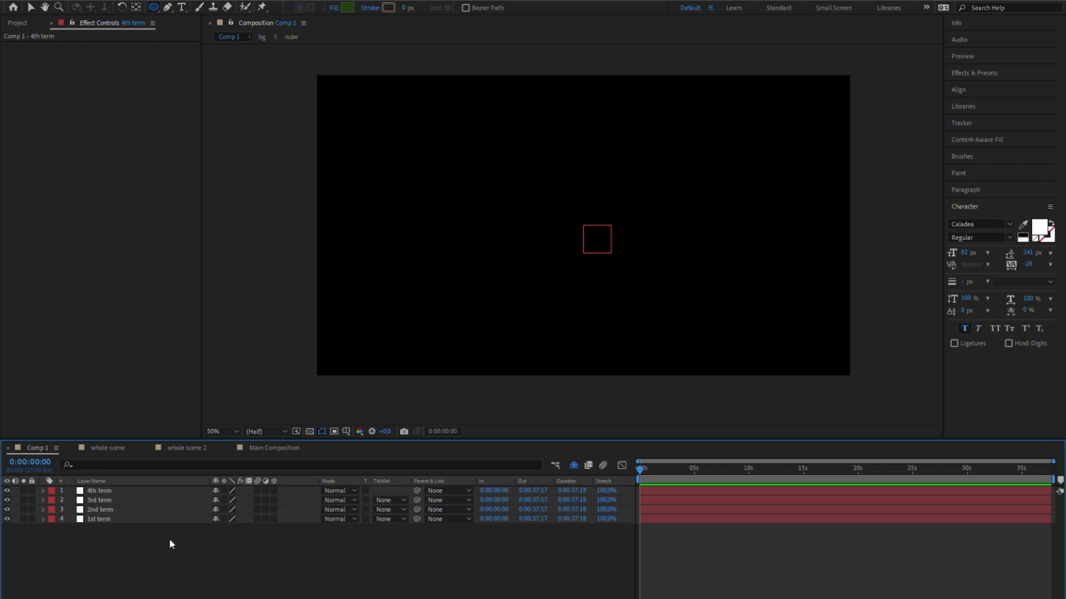
- Show the Position property of all four nulls and link the 1st, 3rd and 4th term positions to the 2nd term null
click(96, 491)
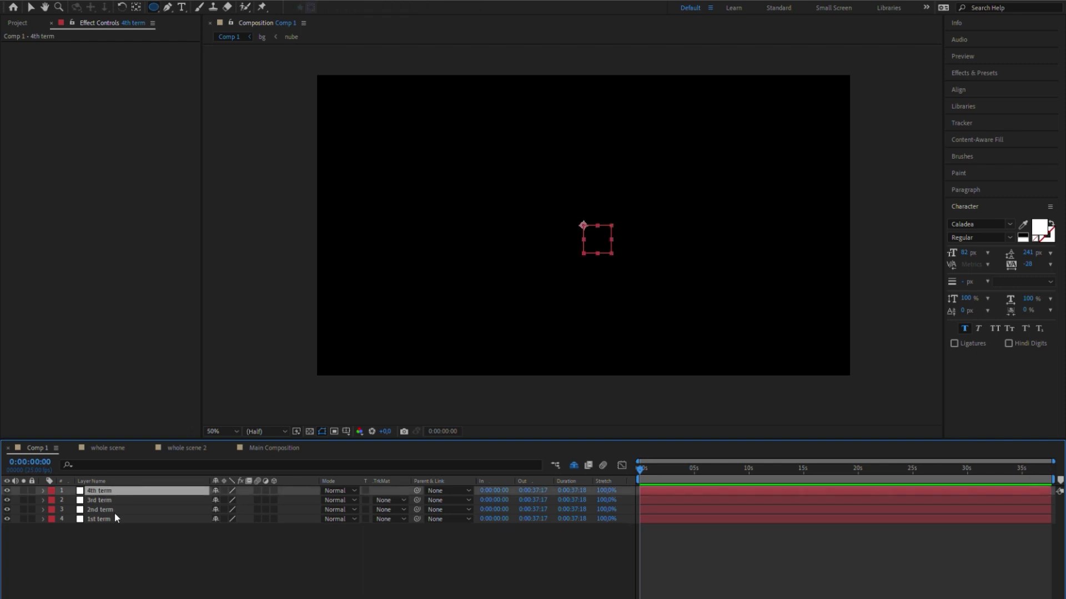
key(ctrl+a)
key(p)
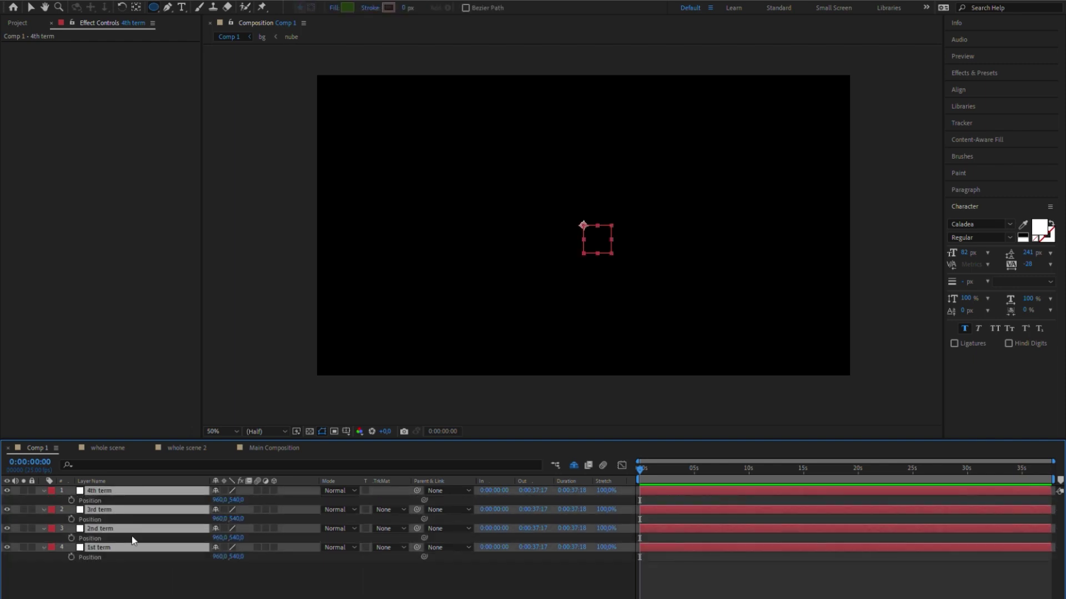
click(144, 572)
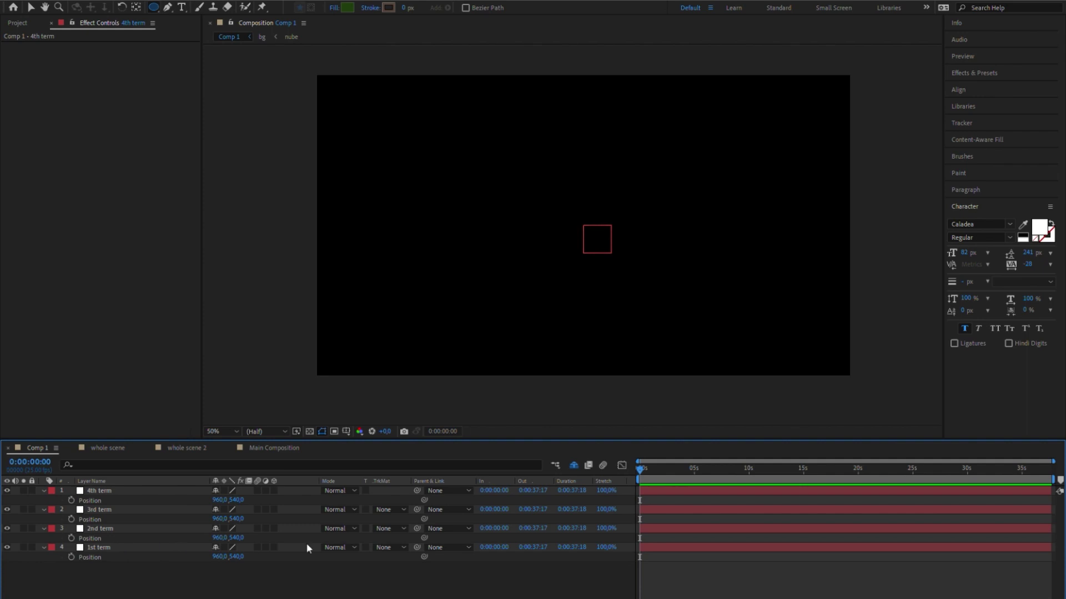
drag(424, 555, 95, 532)
drag(424, 518, 89, 538)
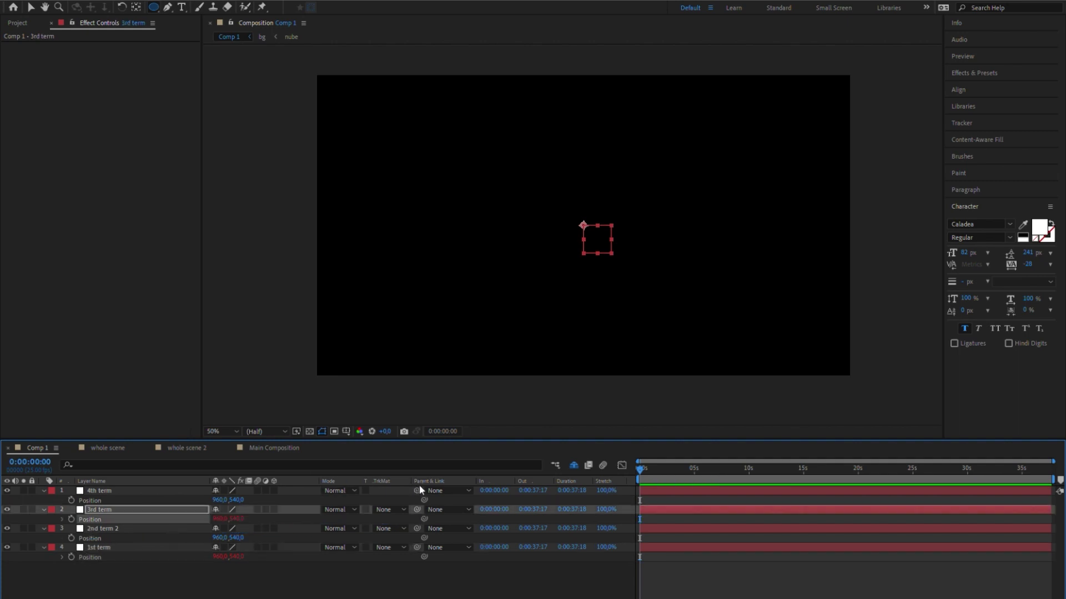
drag(424, 500, 84, 529)
- Reveal the position expressions of the 1st, 3rd and 4th term nulls
click(138, 547)
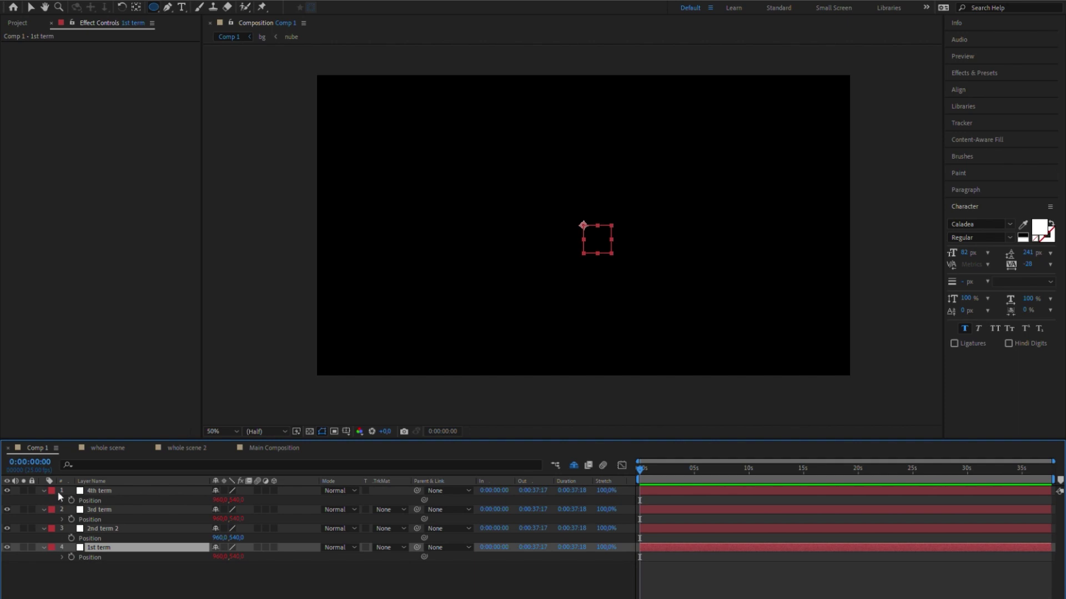
click(62, 557)
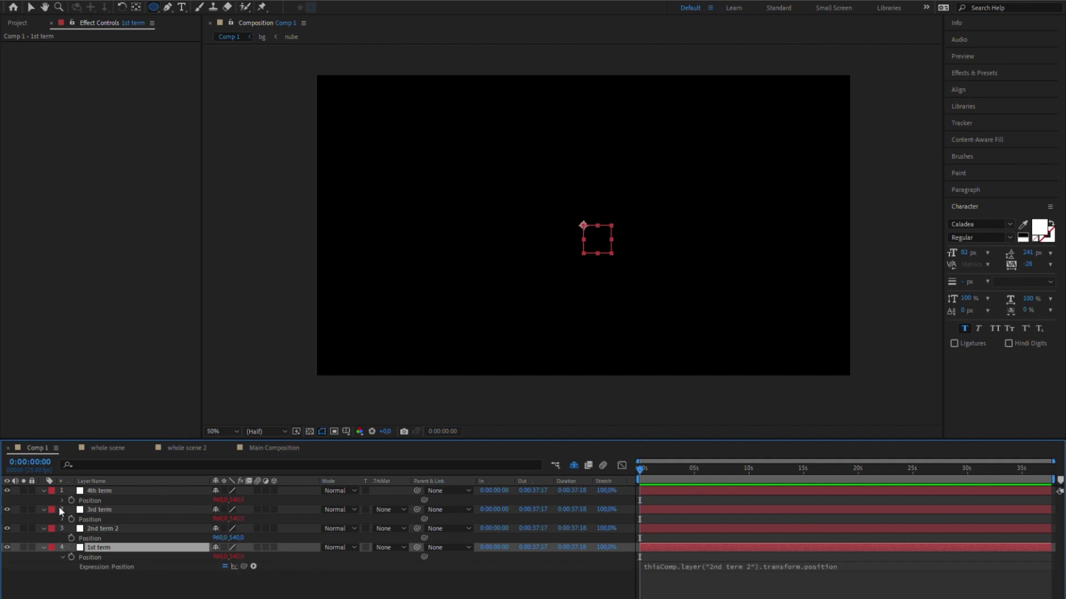
click(62, 520)
click(62, 500)
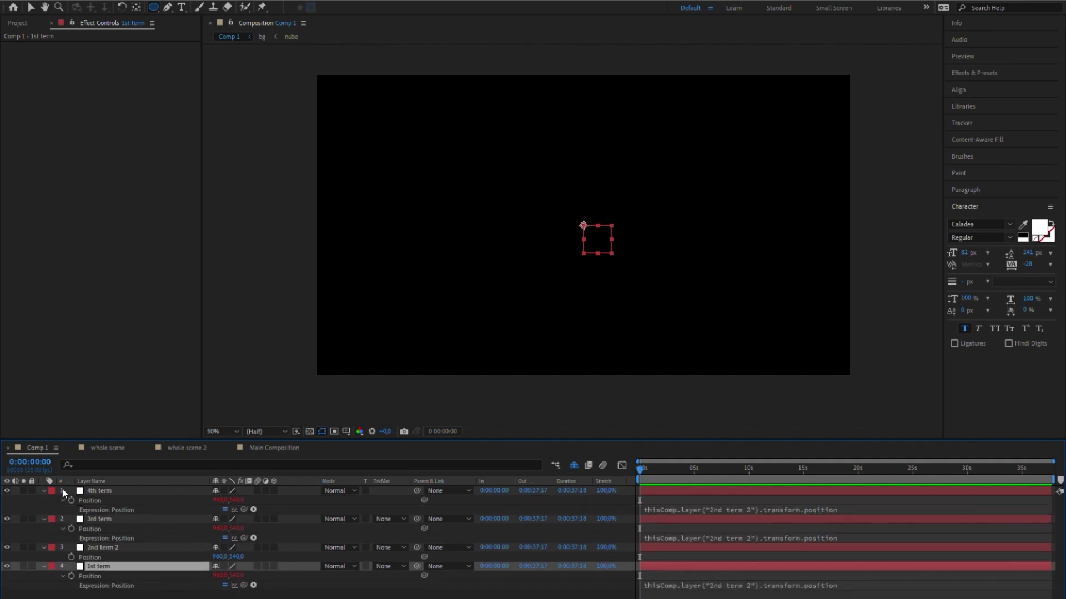
- Multiply the 1st term null's position expression by 2
click(474, 583)
click(855, 586)
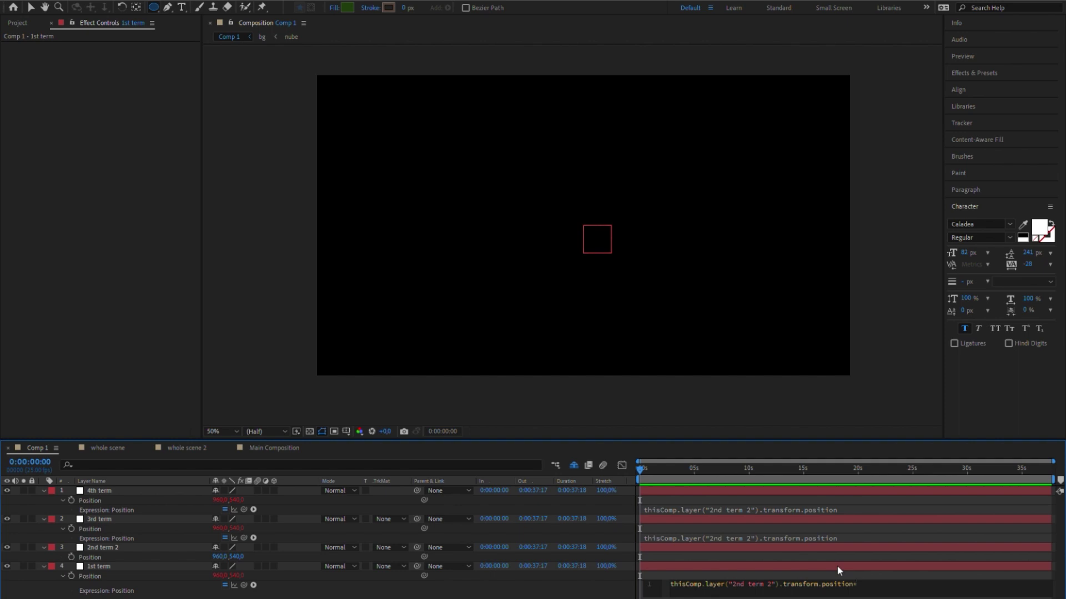
key(KP_Enter)
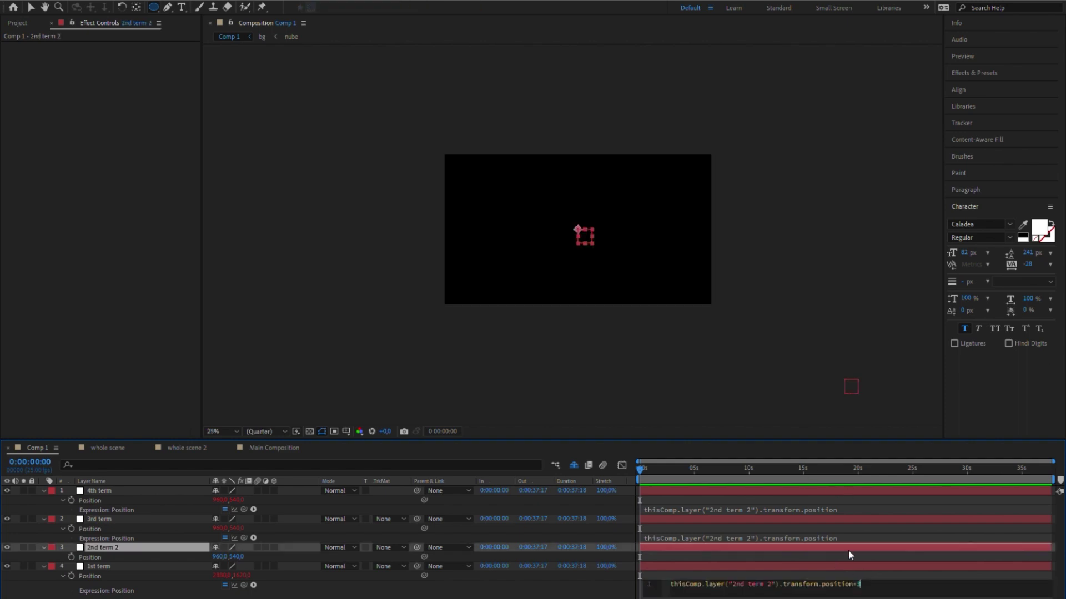
key(BackSpace)
text(2)
key(KP_Enter)
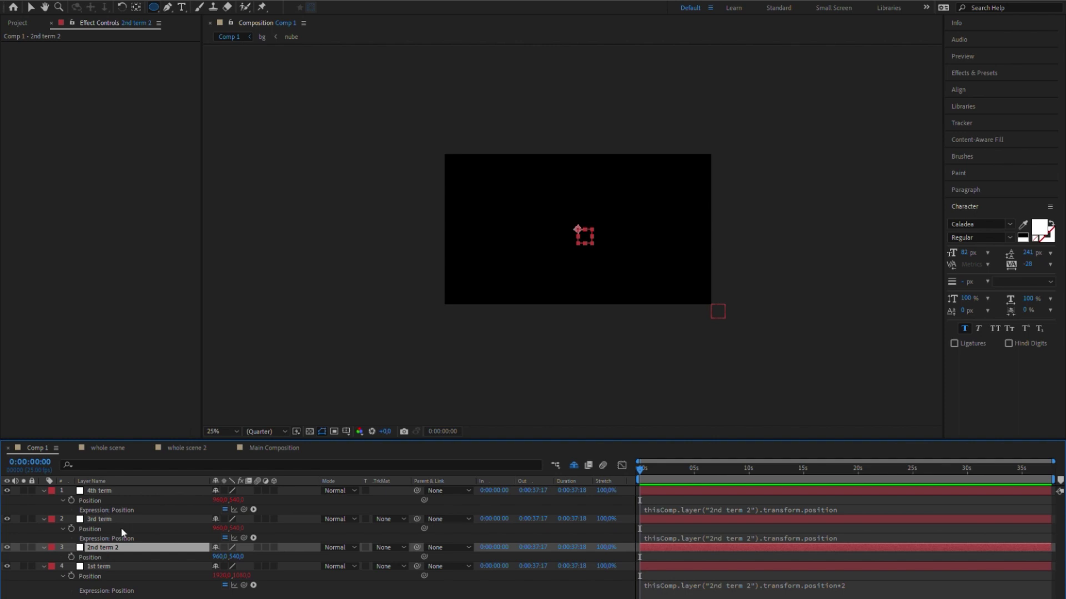
- Divide the 3rd term null's position expression by 2 and the 4th term null's by 4
click(874, 532)
text(/2)
key(KP_Enter)
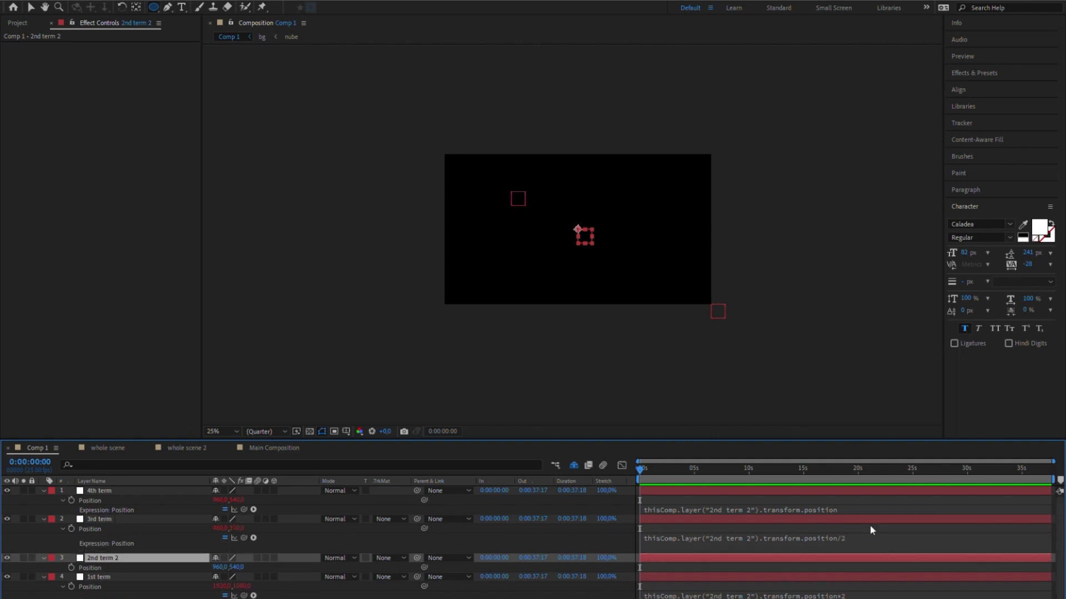
click(852, 508)
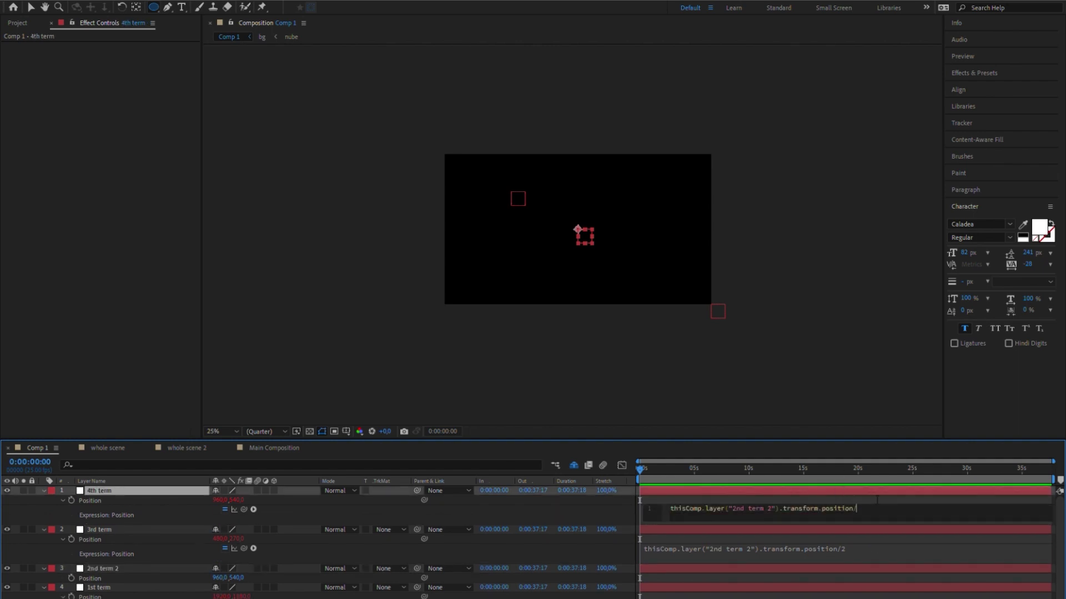
text(/4)
key(KP_Enter)
- Rename the controlling null layer "2nd term 2 (MAIN)"
click(114, 569)
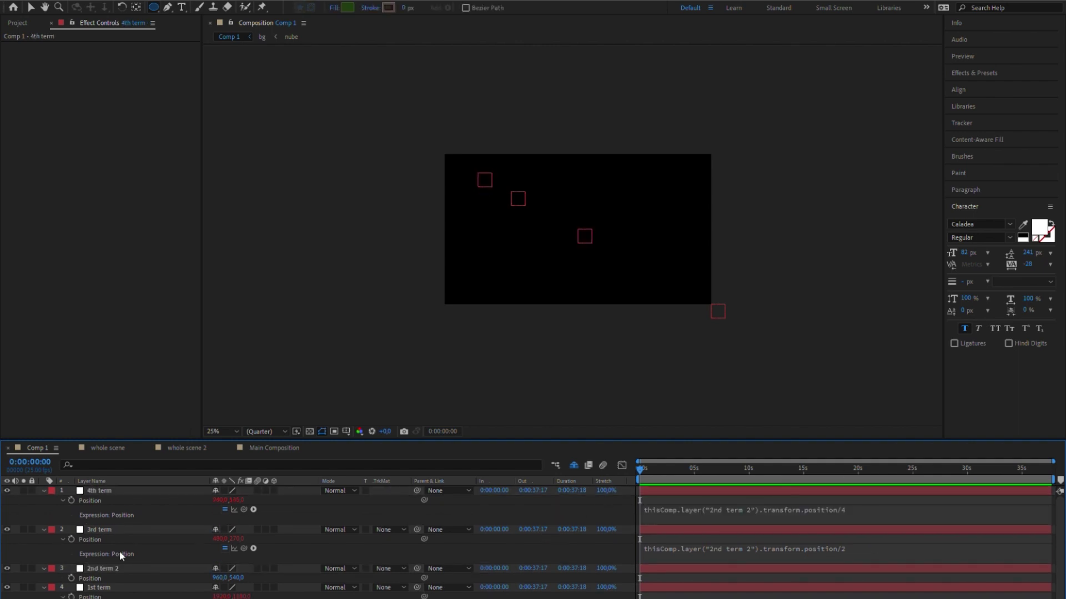
key(Return)
key(End)
text((MA)
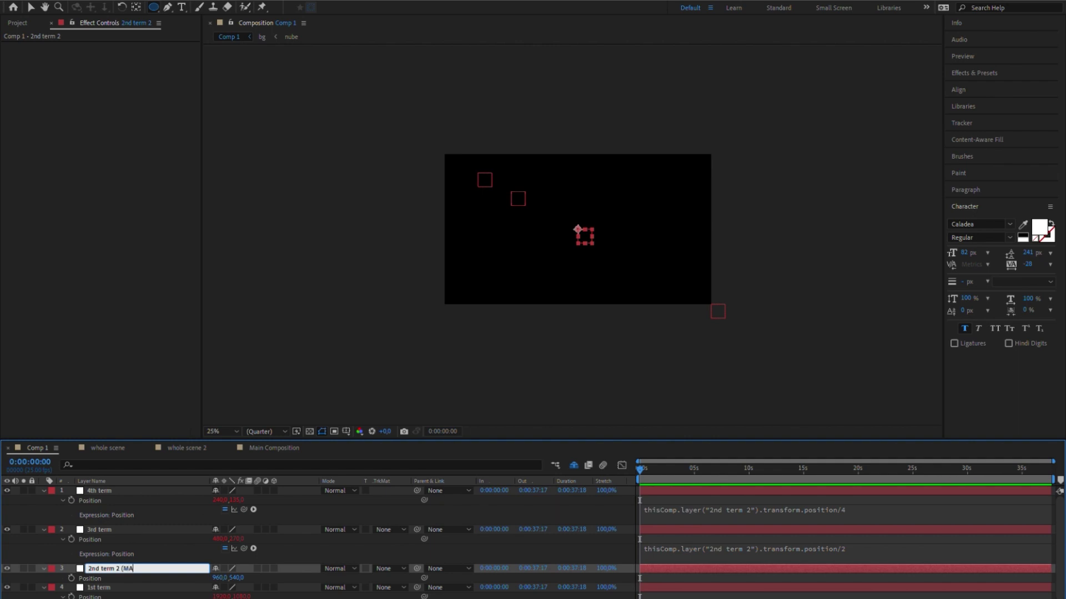
text(IN))
key(Return)
- Shift the 2nd term 2 (MAIN) null slightly along the X axis and collapse the properties of all nulls
scroll(109, 548, down, 1)
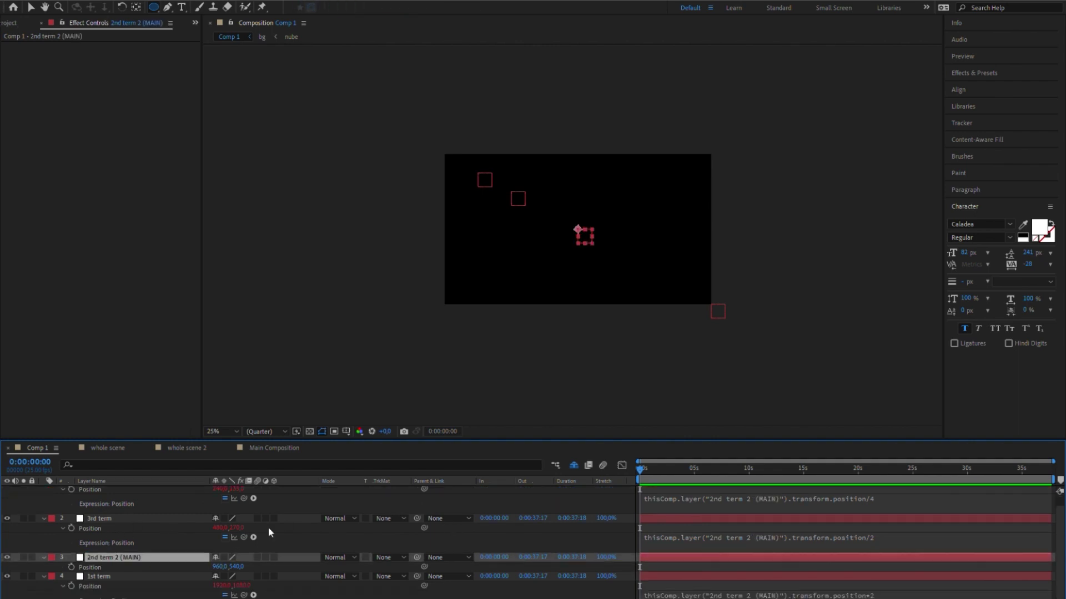
mouse_move(225, 567)
mouse_down()
mouse_move(23, 567)
mouse_move(486, 549)
mouse_move(91, 556)
mouse_move(288, 554)
mouse_move(216, 556)
mouse_up()
key(F2)
key(u)
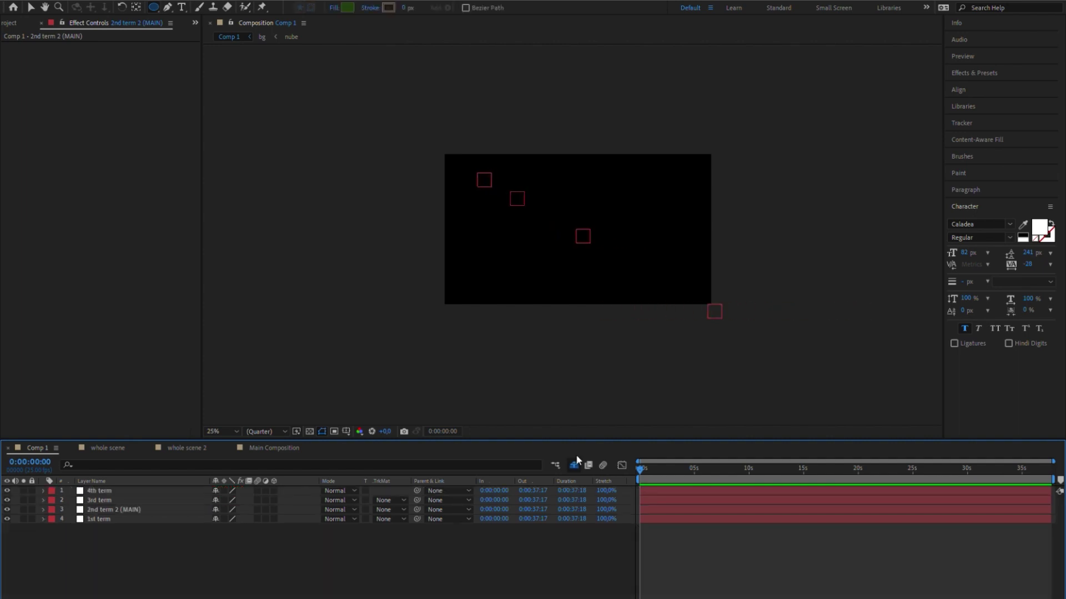
- Show the hidden shy layers and briefly solo the [1st term] precomposition to inspect its contents
click(576, 462)
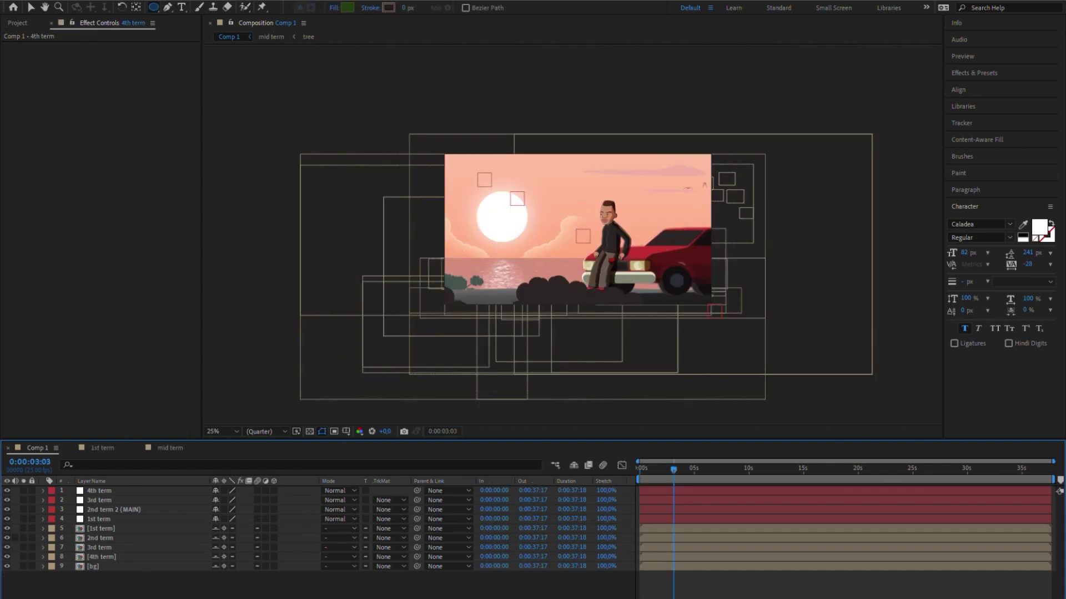
click(22, 520)
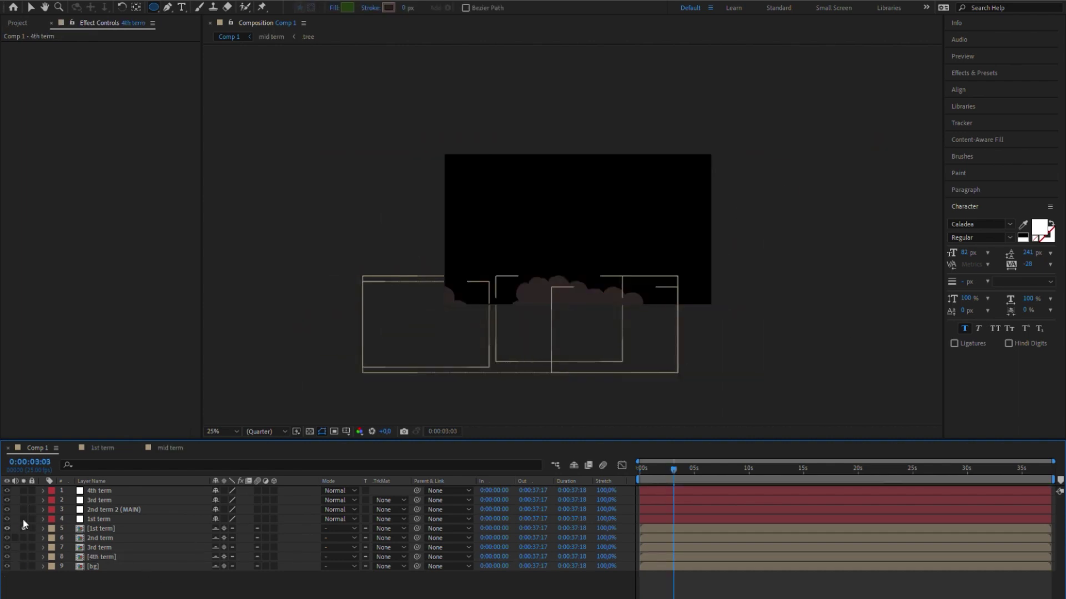
click(22, 519)
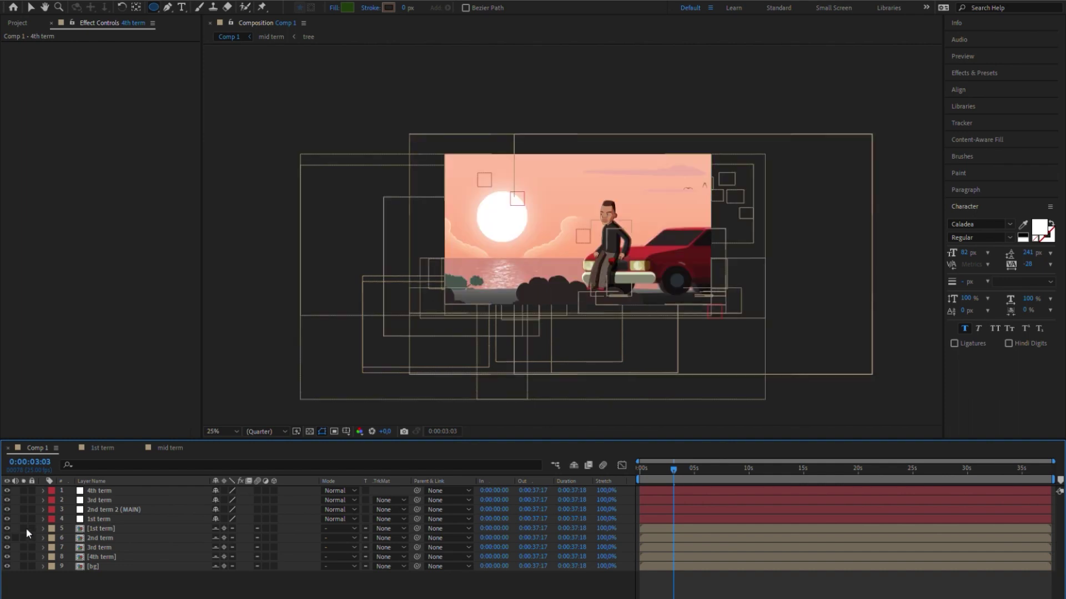
- Solo the [1st term], 3rd term, [4th term] and [bg] precompositions in turn to inspect which artwork each contains
click(24, 528)
click(25, 529)
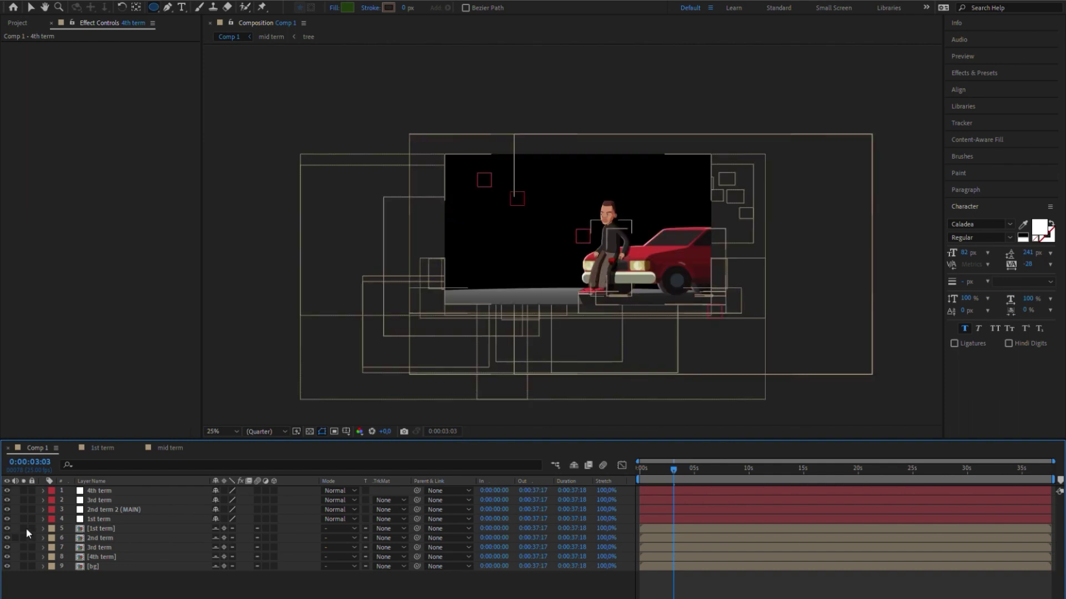
click(24, 545)
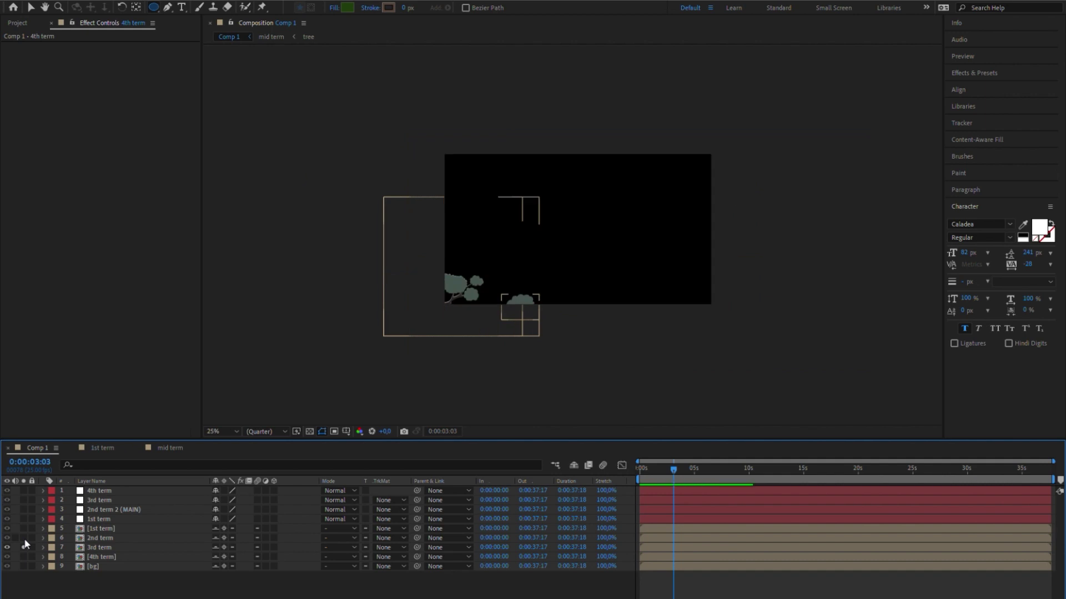
click(25, 539)
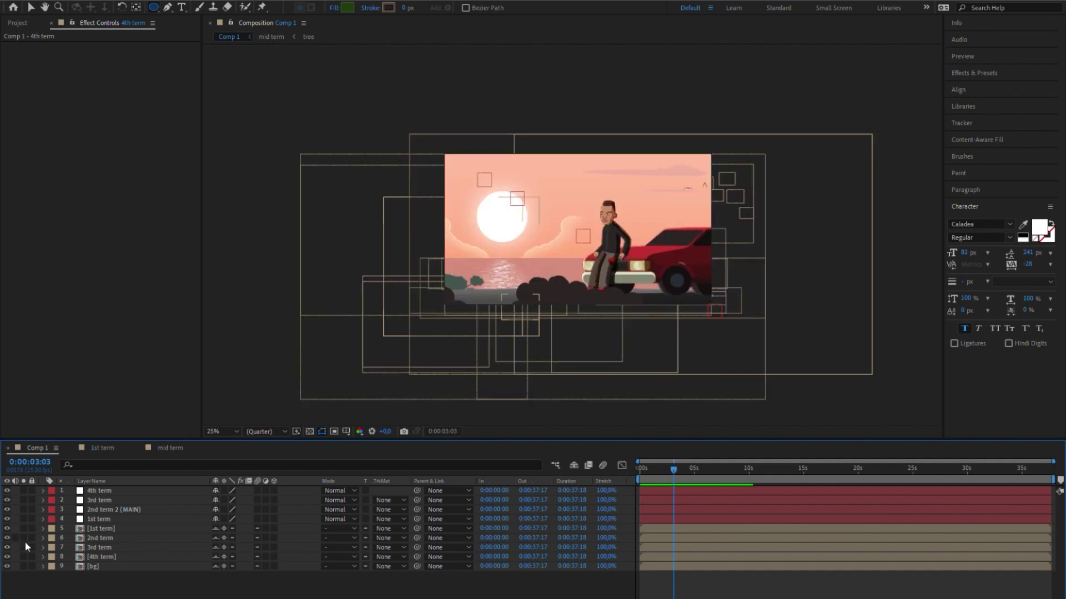
click(24, 556)
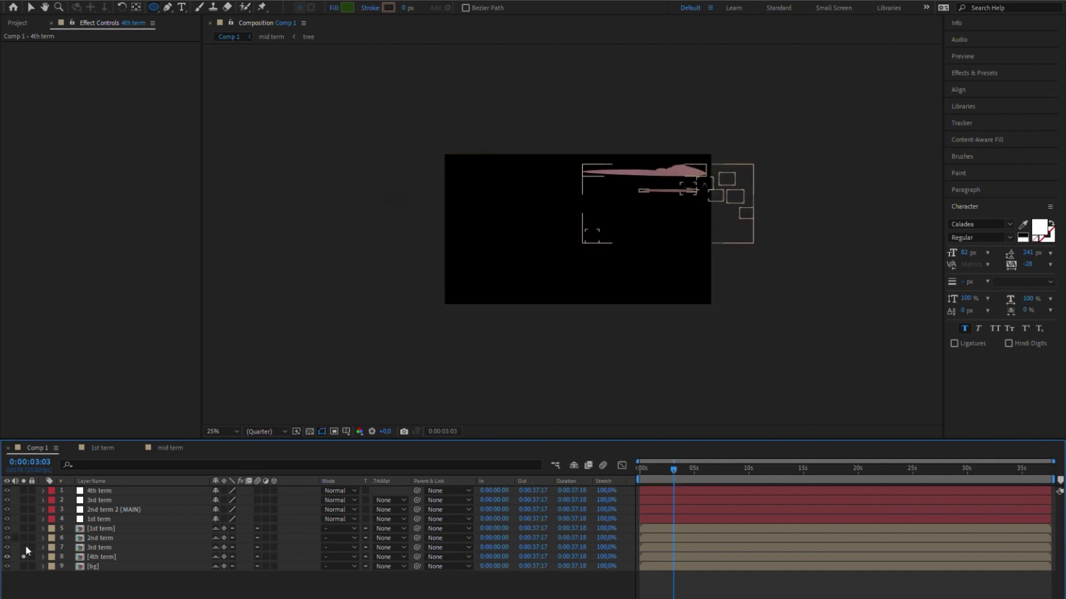
click(24, 557)
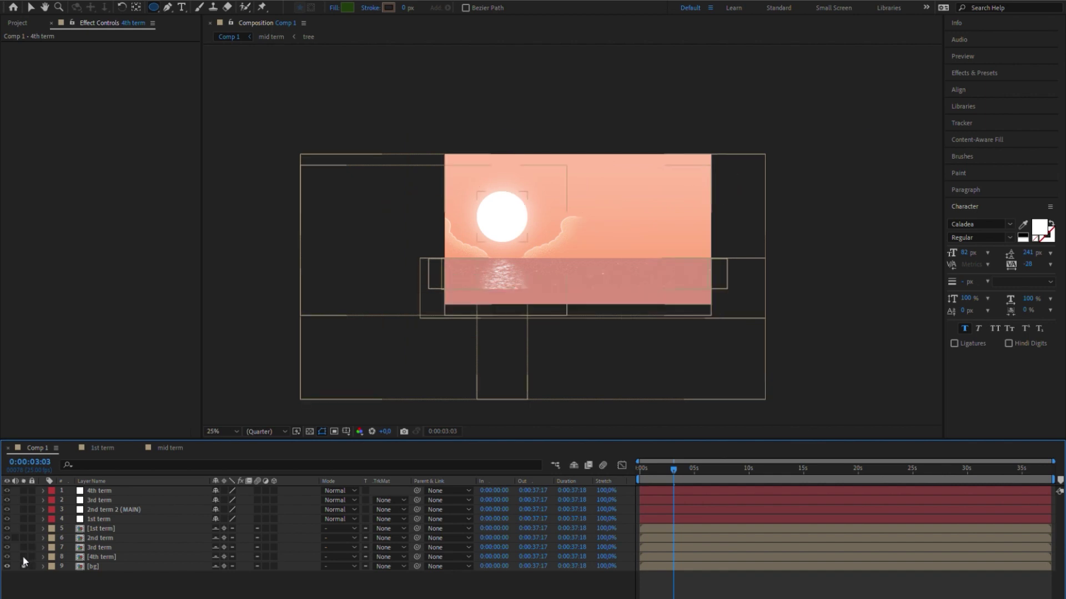
click(23, 557)
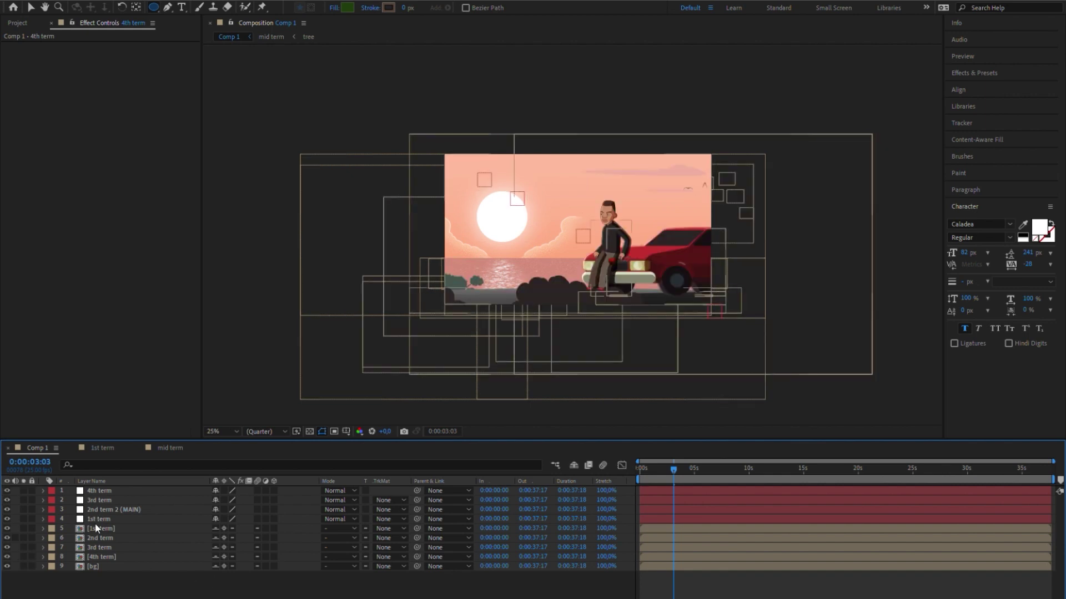
- Parent the 1st, 2nd, 3rd and 4th term precompositions to their matching nulls, leaving the [bg] precomposition unparented
click(97, 538)
drag(417, 528, 111, 514)
drag(417, 538, 111, 500)
drag(417, 557, 100, 491)
click(94, 566)
click(116, 577)
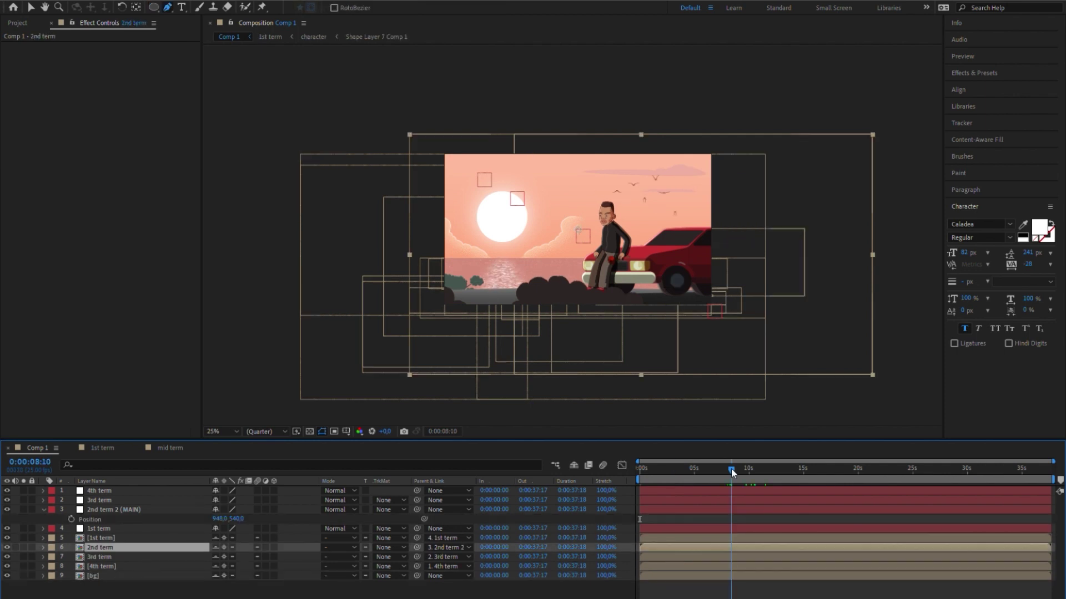
- Keyframe the 2nd term 2 (MAIN) null's position at 0:00:07:03 and raise its X position to about 1476 at the first frame
drag(730, 472, 718, 471)
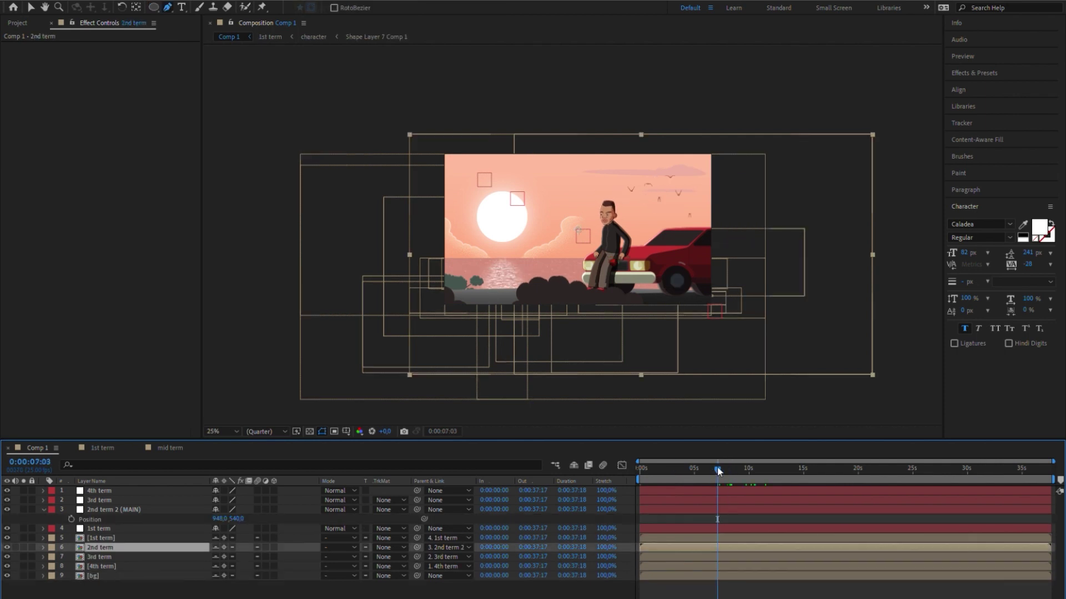
click(71, 519)
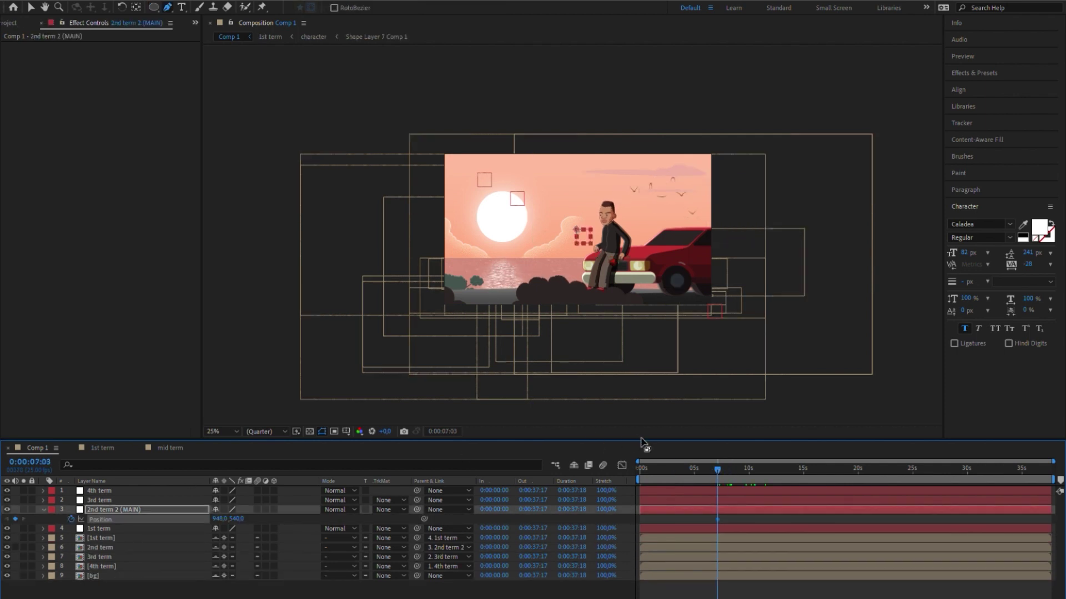
key(Home)
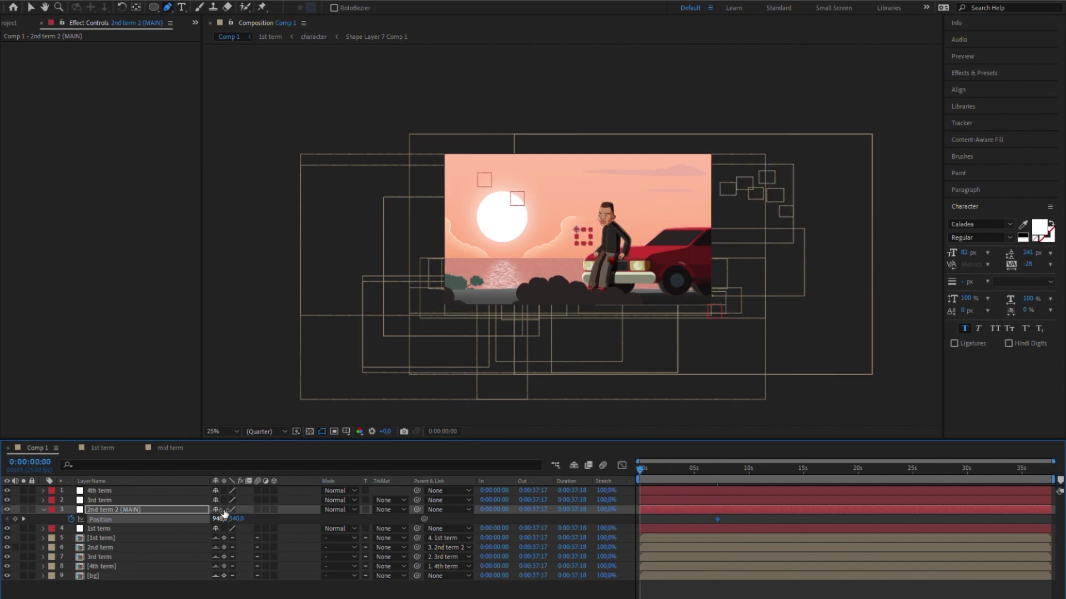
drag(221, 518, 446, 493)
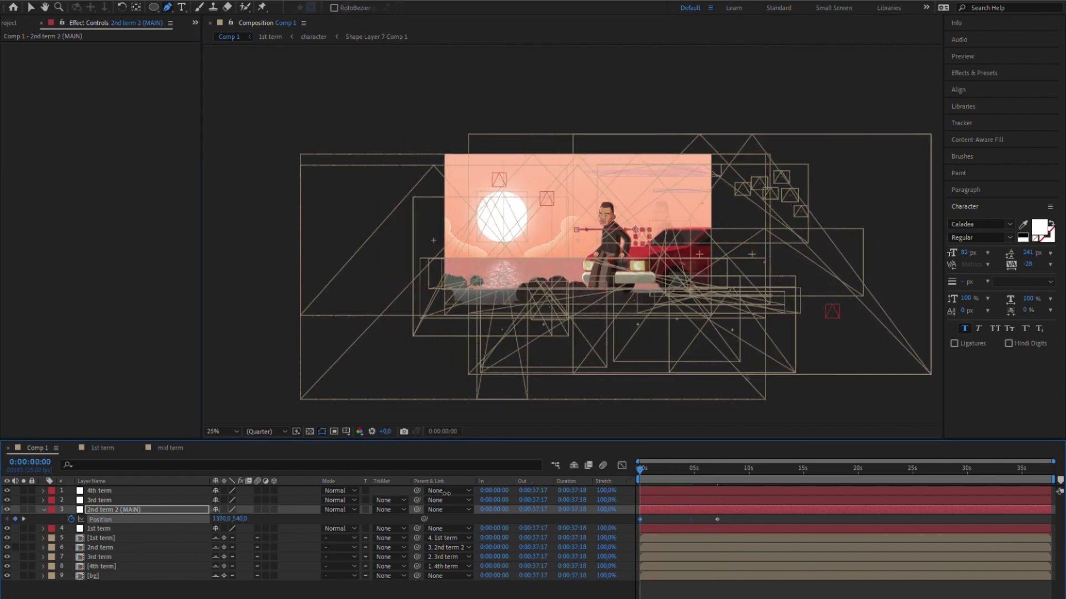
- Play back the composition to check the parallax motion and clear the layer selection
key(v)
key(space)
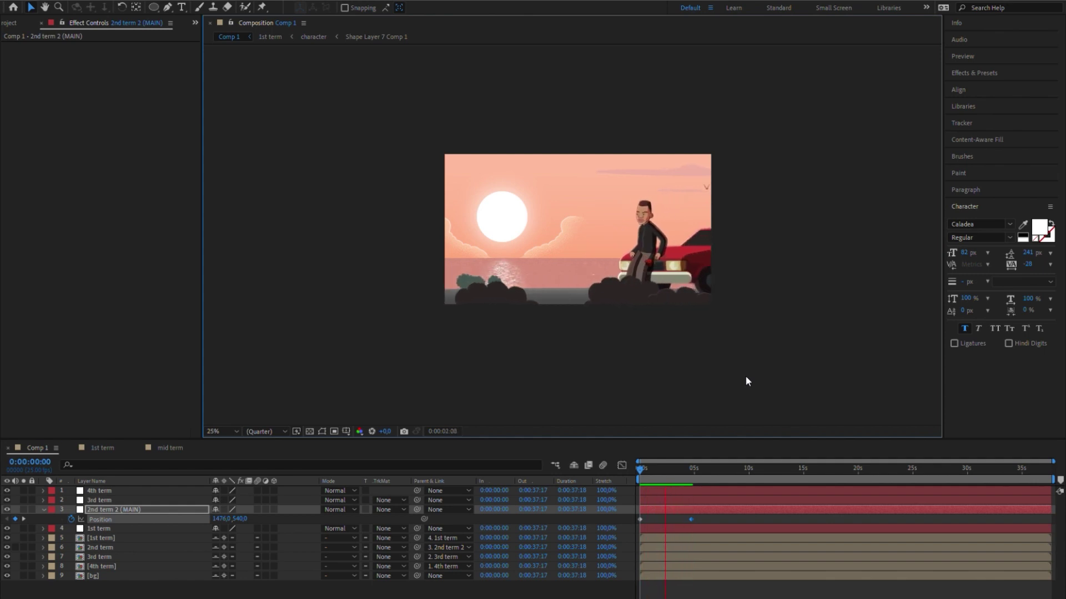
key(space)
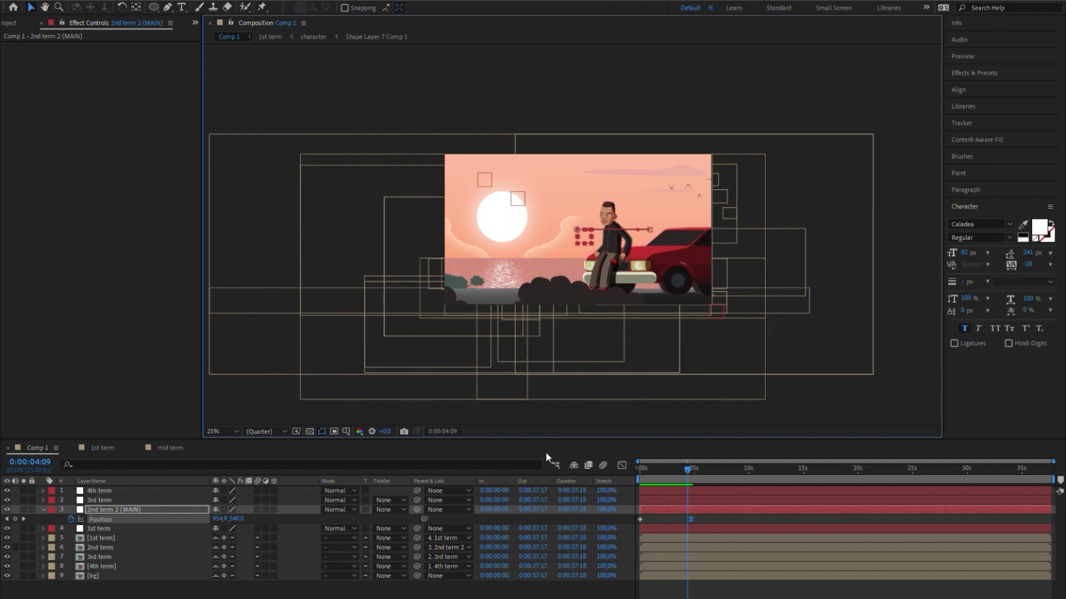
click(262, 590)
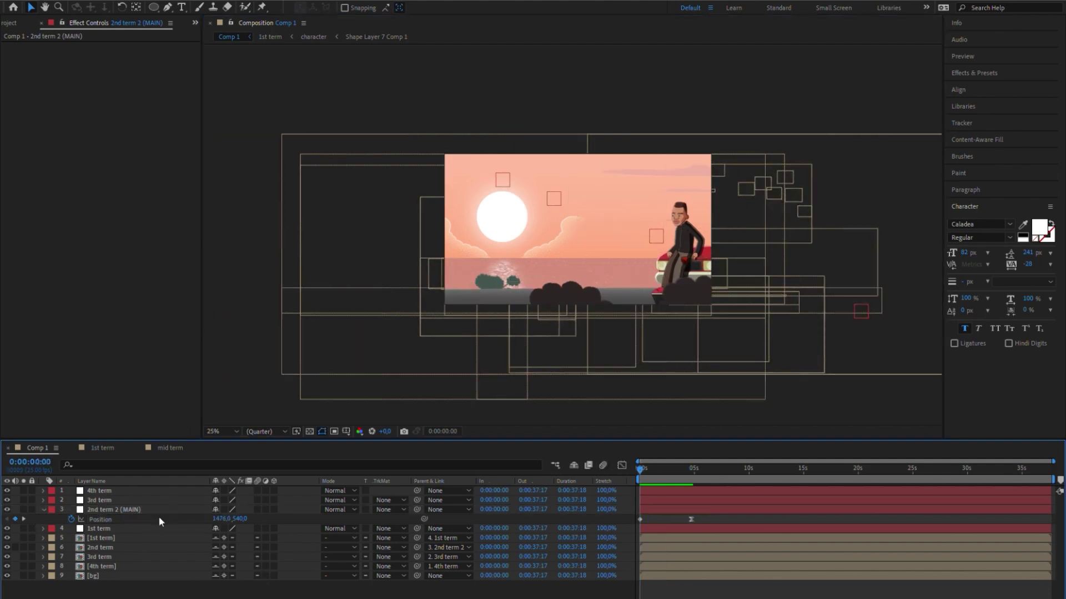
click(108, 538)
shift+click(114, 566)
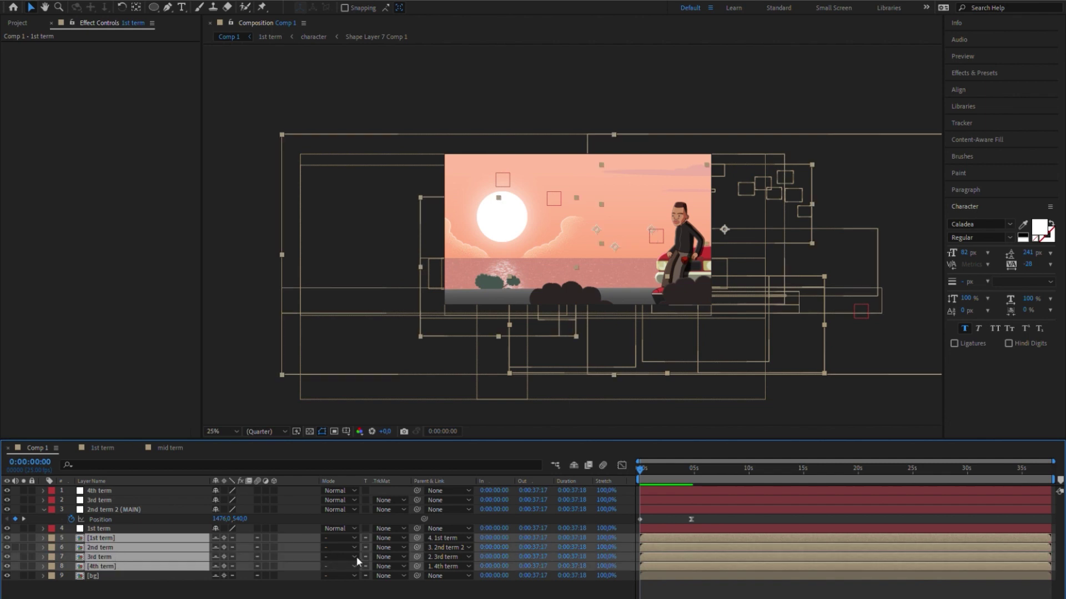
click(486, 423)
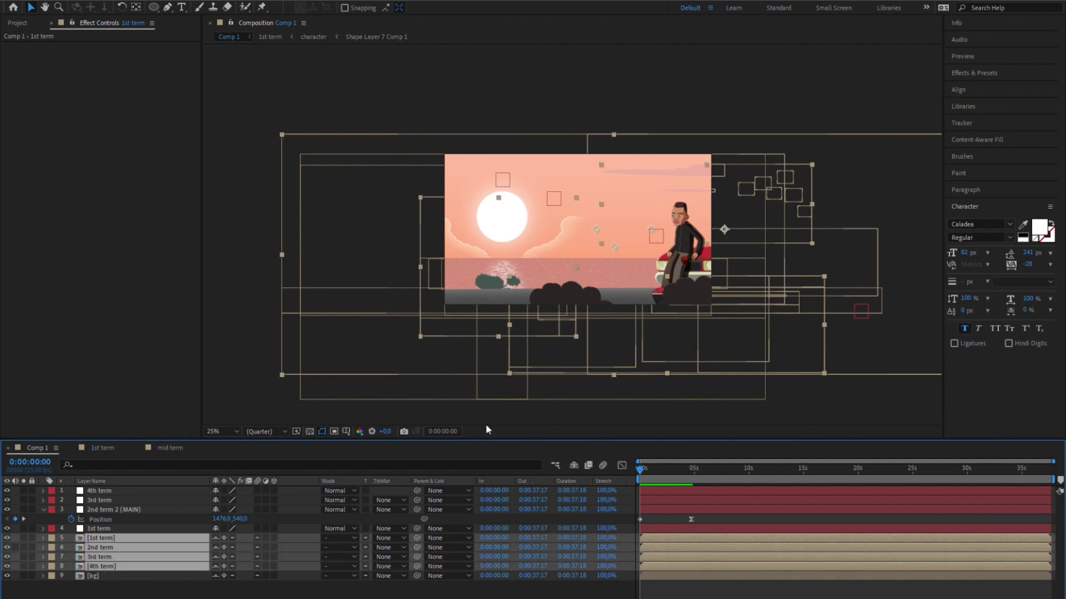
click(152, 592)
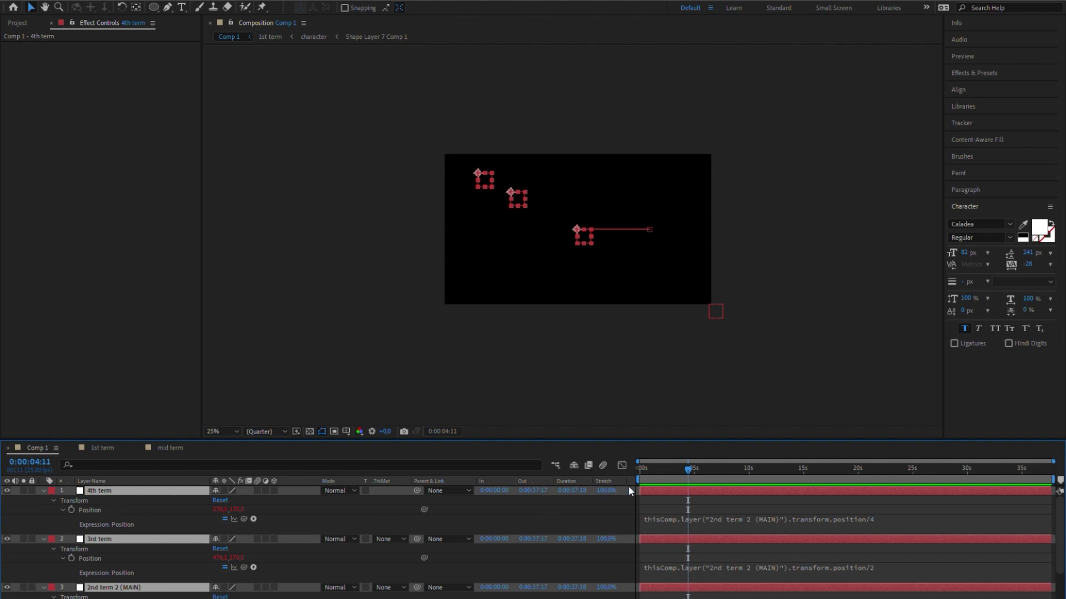
- Change the multiplier in the 1st term null's position expression to 2.5
scroll(613, 506, down, 1)
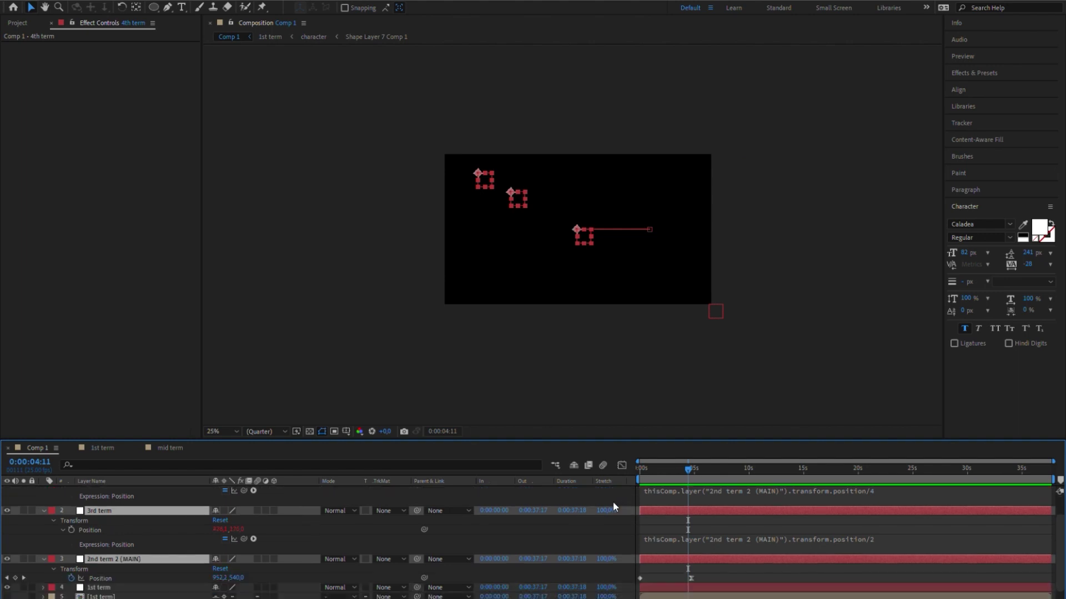
click(910, 516)
scroll(909, 509, up, 1)
scroll(909, 508, down, 1)
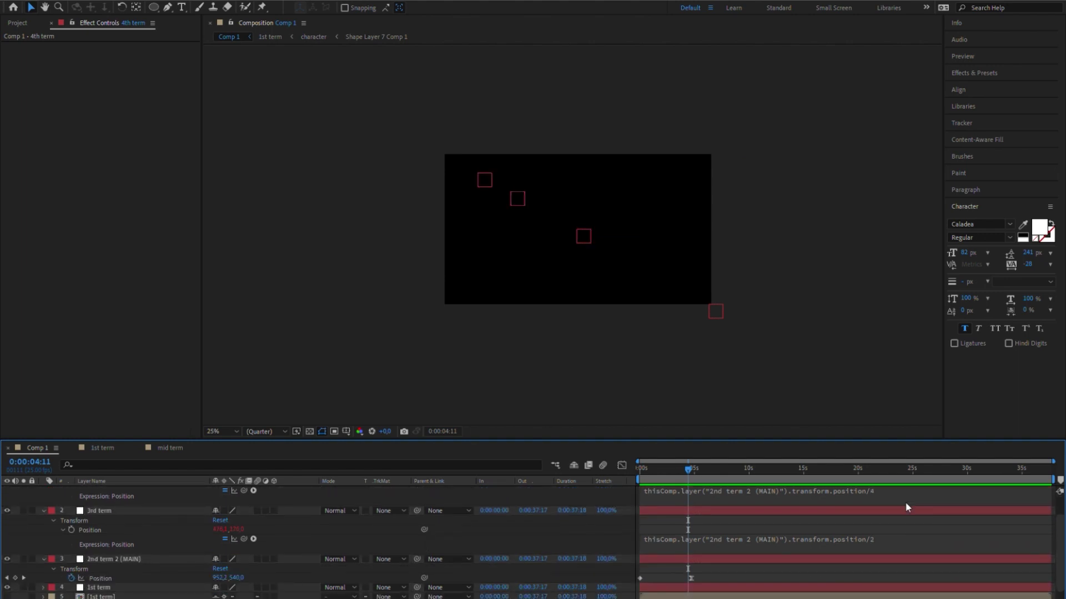
click(771, 558)
click(716, 586)
key(u)
scroll(786, 537, down, 1)
click(878, 582)
click(890, 585)
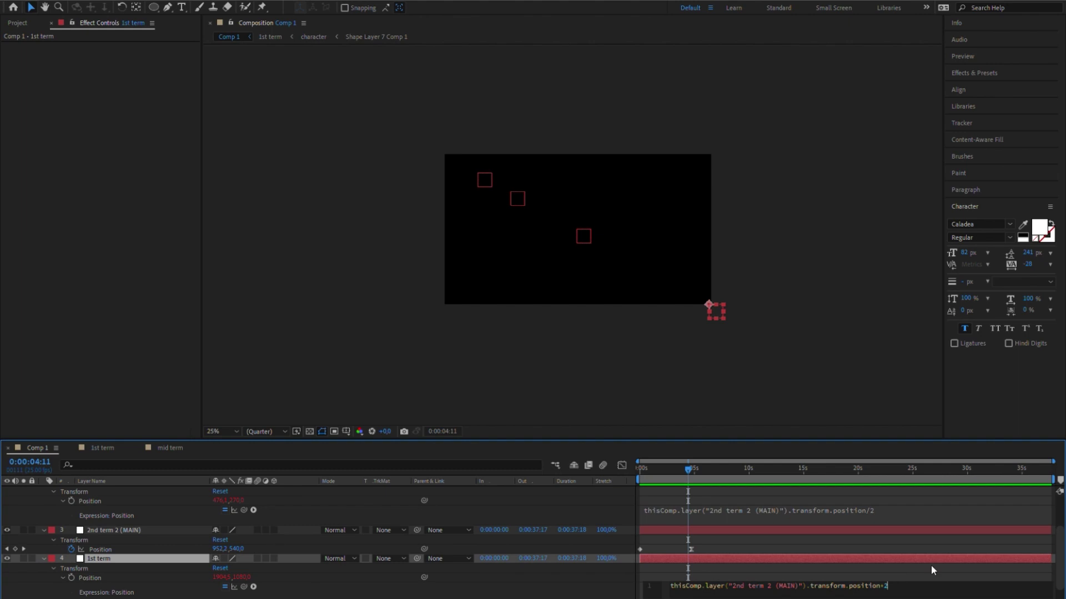
text(5)
click(931, 565)
scroll(873, 511, up, 2)
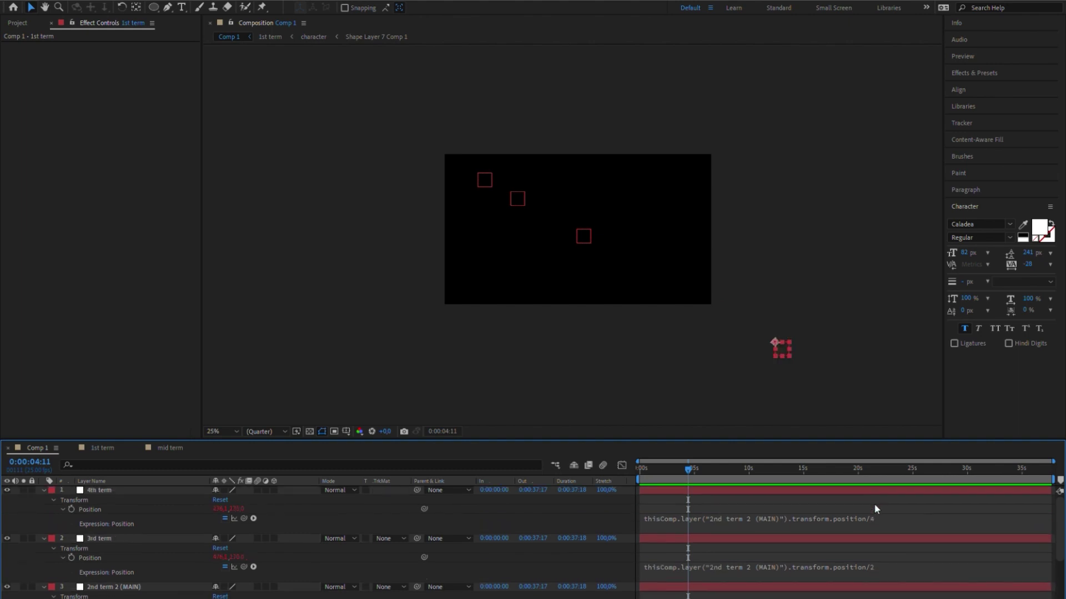
- At the first frame, change the position expression divisors to 3 for the 4th term null and 1.8 for the 3rd term null
drag(682, 464, 640, 464)
click(902, 518)
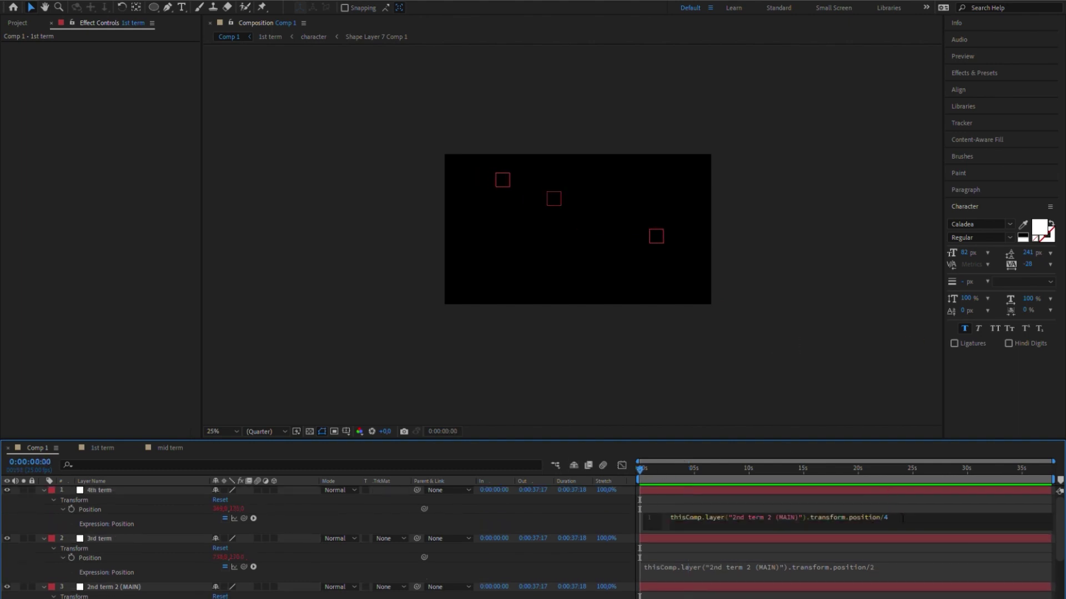
click(901, 561)
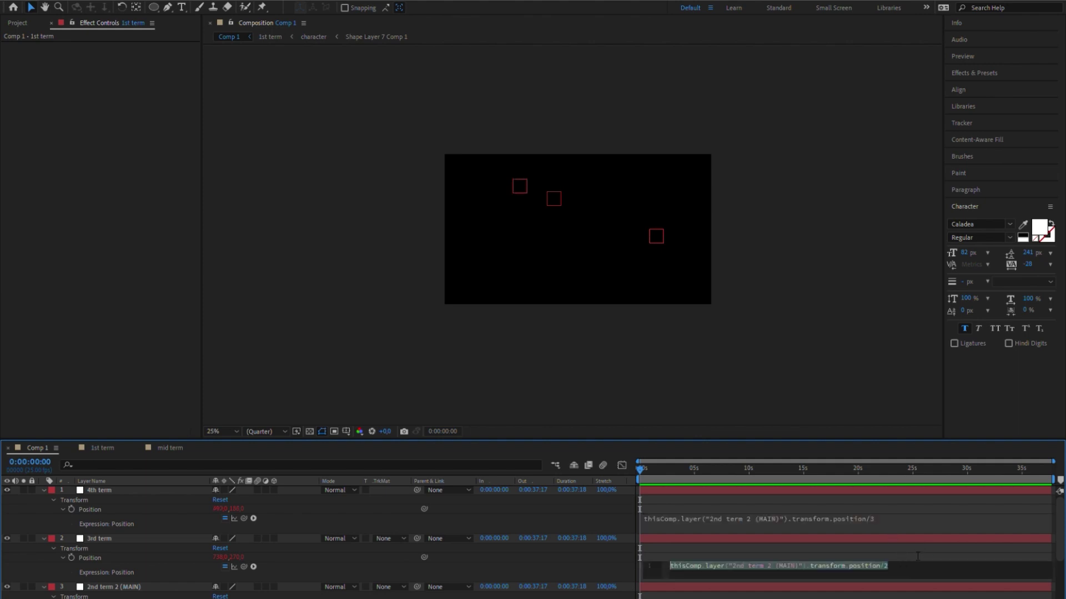
click(913, 559)
text(1.8)
click(907, 554)
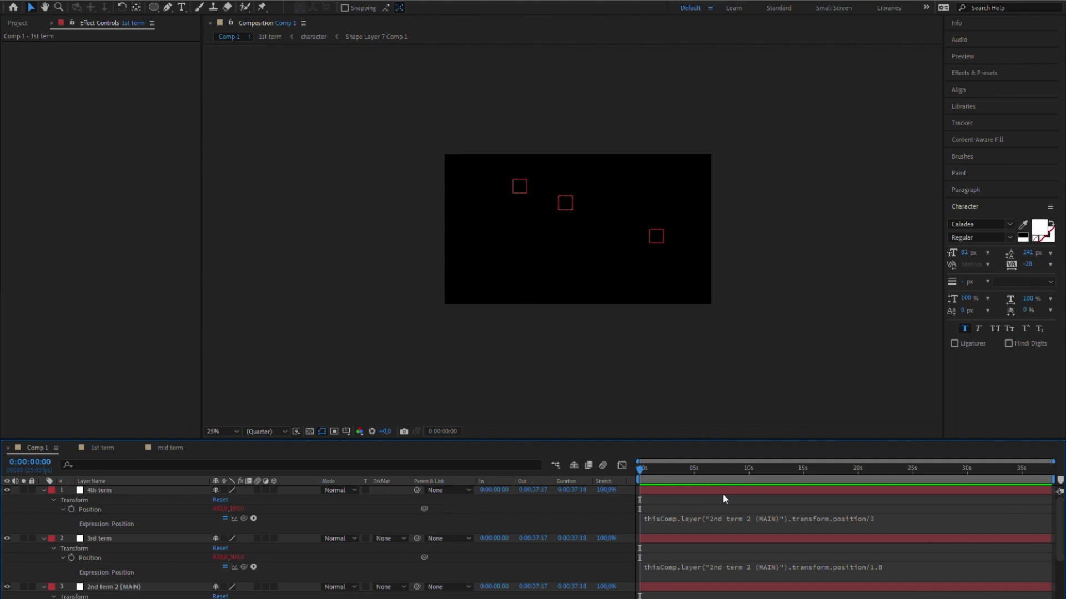
- Add a new null object named "bg" and reveal its position property
key(ctrl+alt+shift+y)
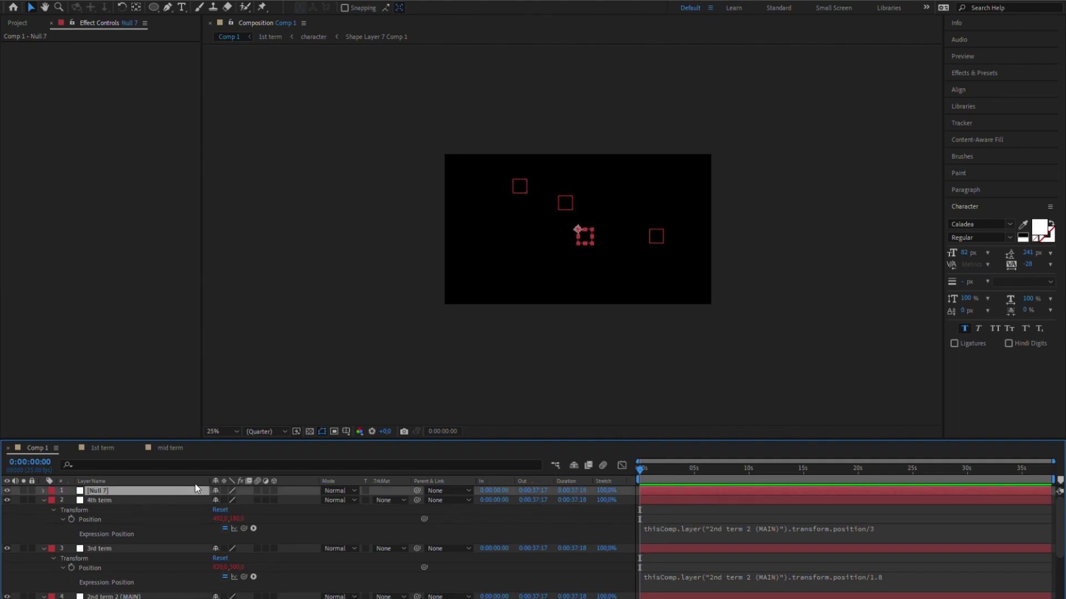
key(Return)
text(bg)
key(Return)
key(p)
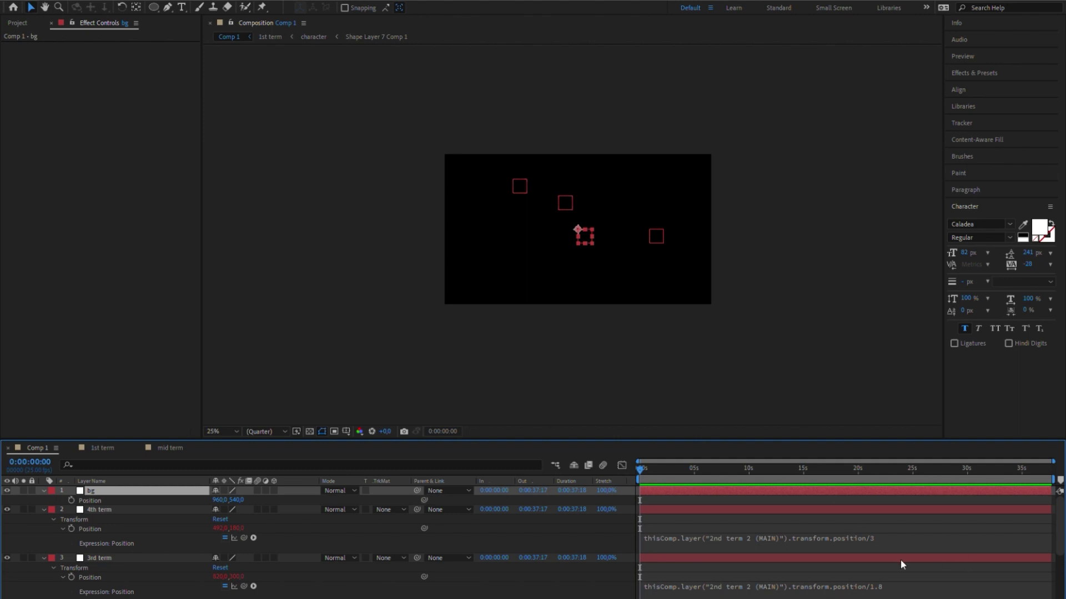
- Copy the 4th term null's position expression to the bg null and divide it by 5, then collapse the properties
click(806, 528)
key(ctrl+c)
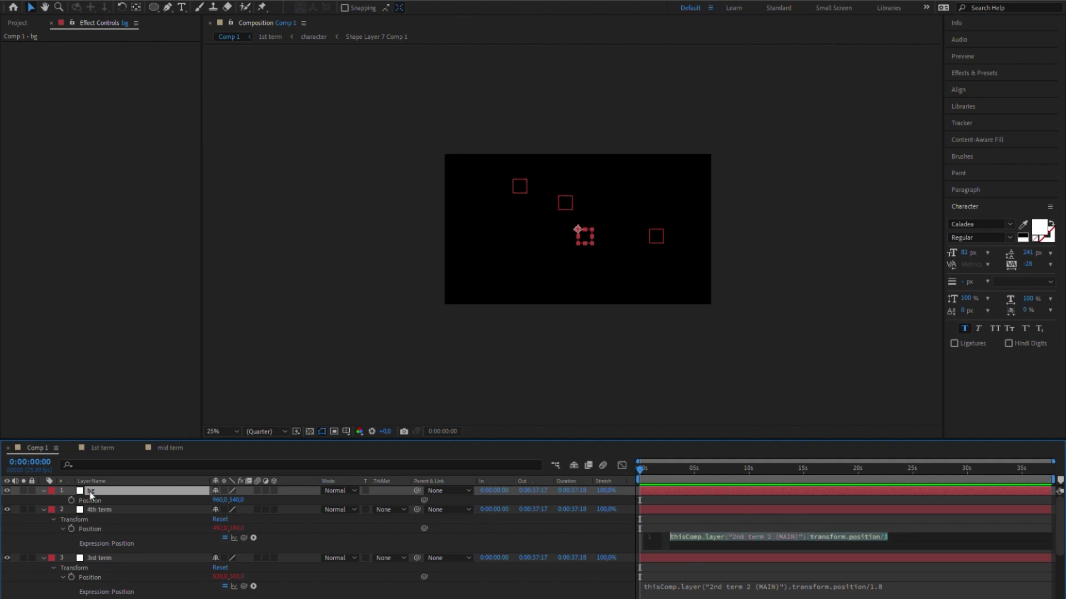
alt+click(72, 500)
key(ctrl+v)
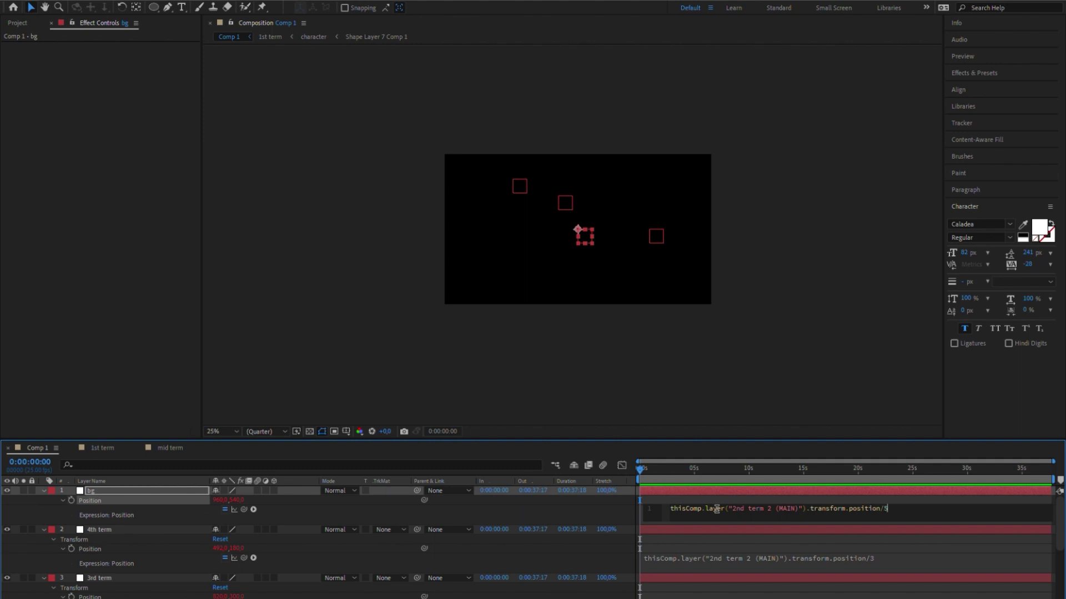
click(399, 509)
key(u)
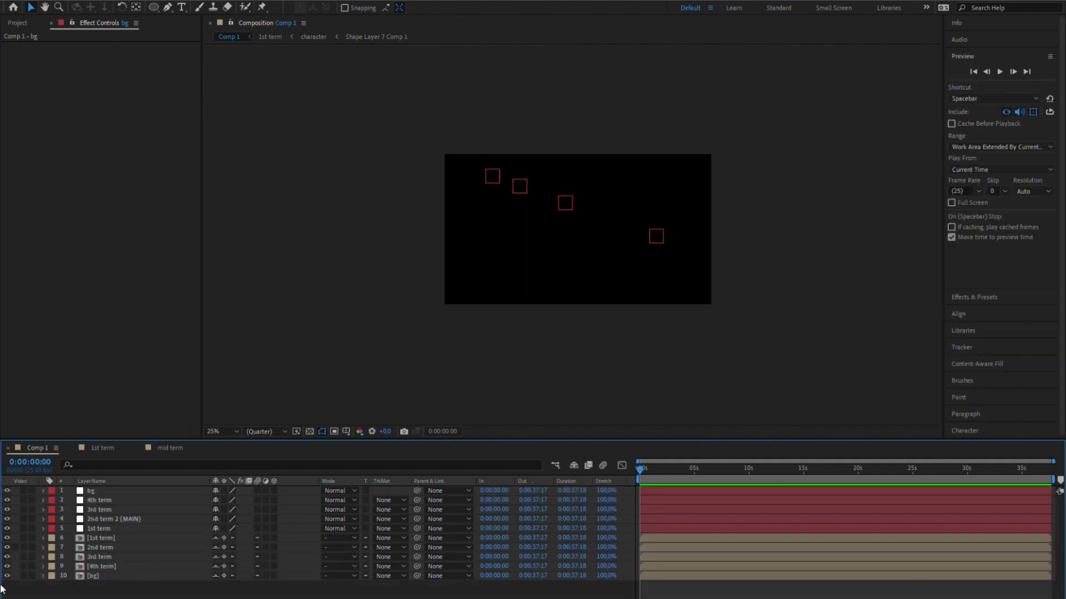
- Make the five precompositions visible and parent each one to its matching null, including [bg] to the bg null
drag(6, 538, 6, 576)
drag(417, 576, 99, 500)
drag(416, 556, 109, 519)
drag(417, 538, 98, 529)
click(114, 574)
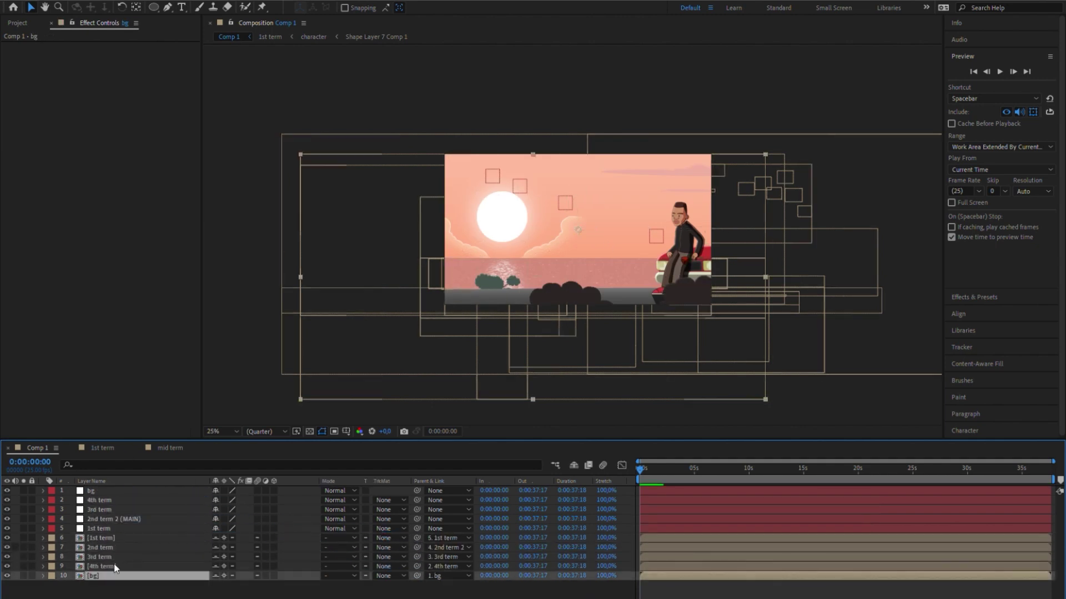
- Shift the [bg] precomposition along the X axis to a position of 778
key(p)
drag(221, 579, 293, 585)
key(Return)
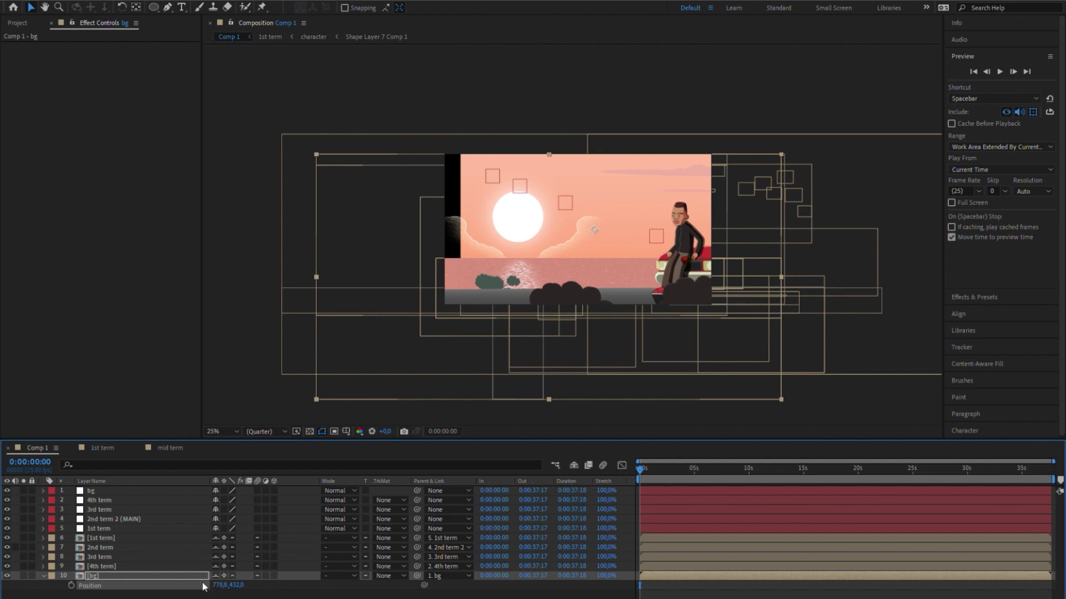
- Open the [bg] precomposition and unlink the cielo layer's scale proportions, setting its horizontal scale to 269%
click(93, 595)
double_click(103, 574)
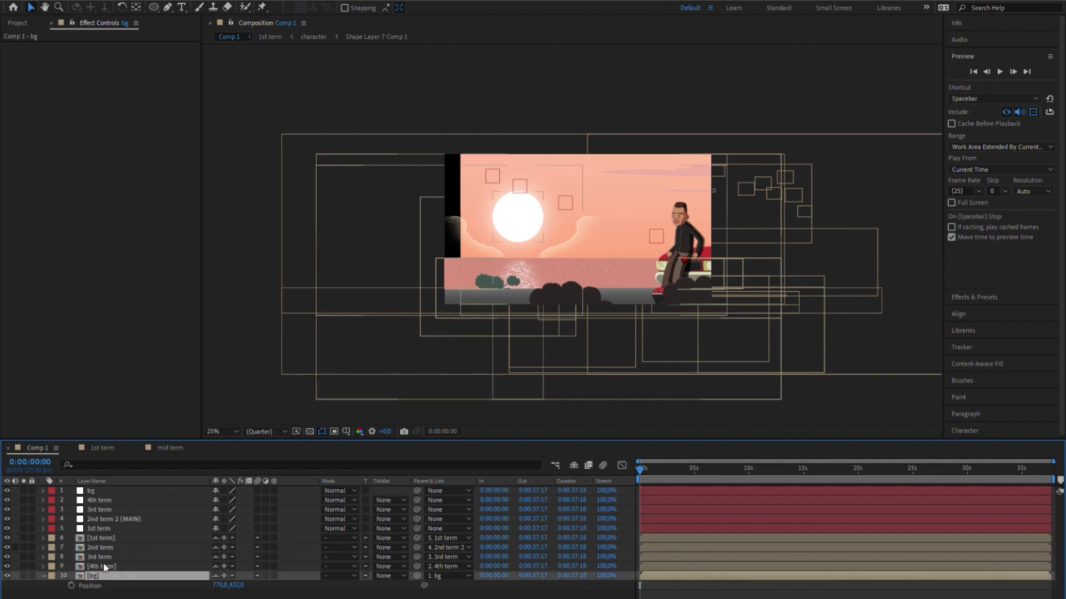
click(93, 565)
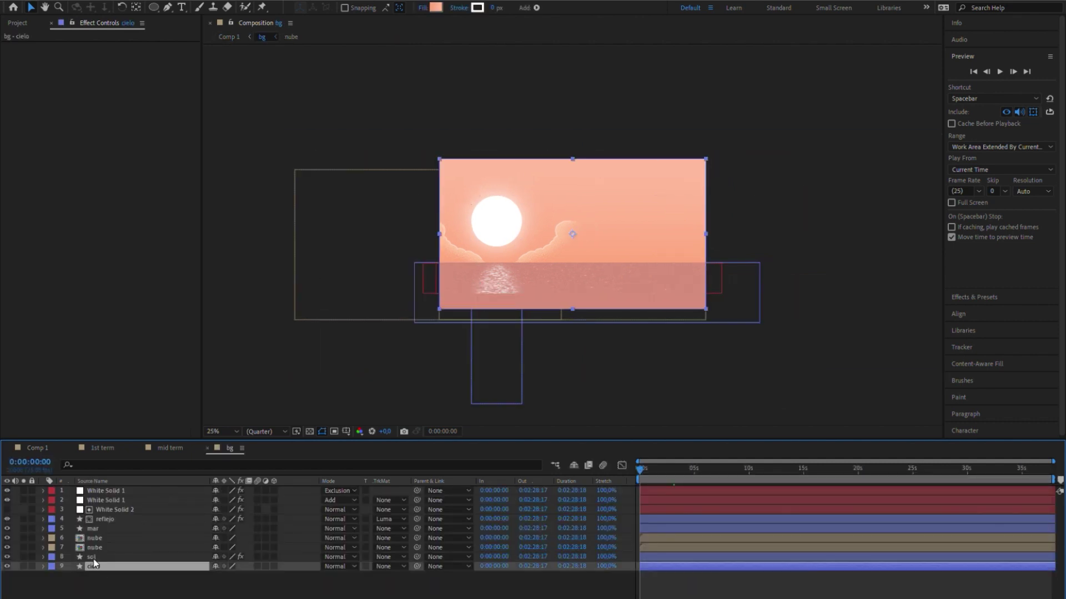
key(F2)
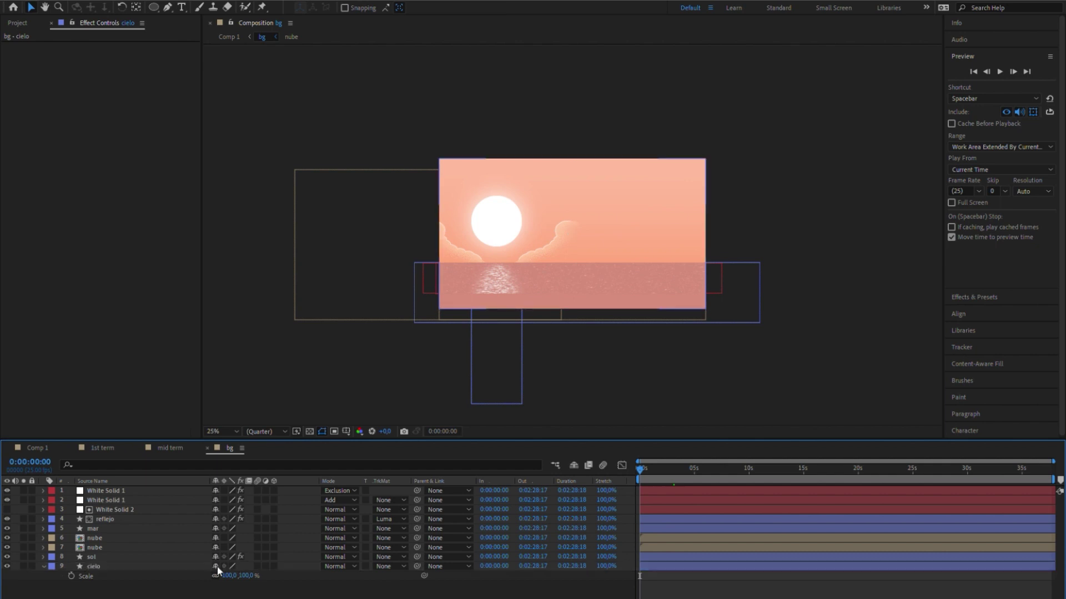
click(214, 575)
click(229, 575)
text(415)
key(Return)
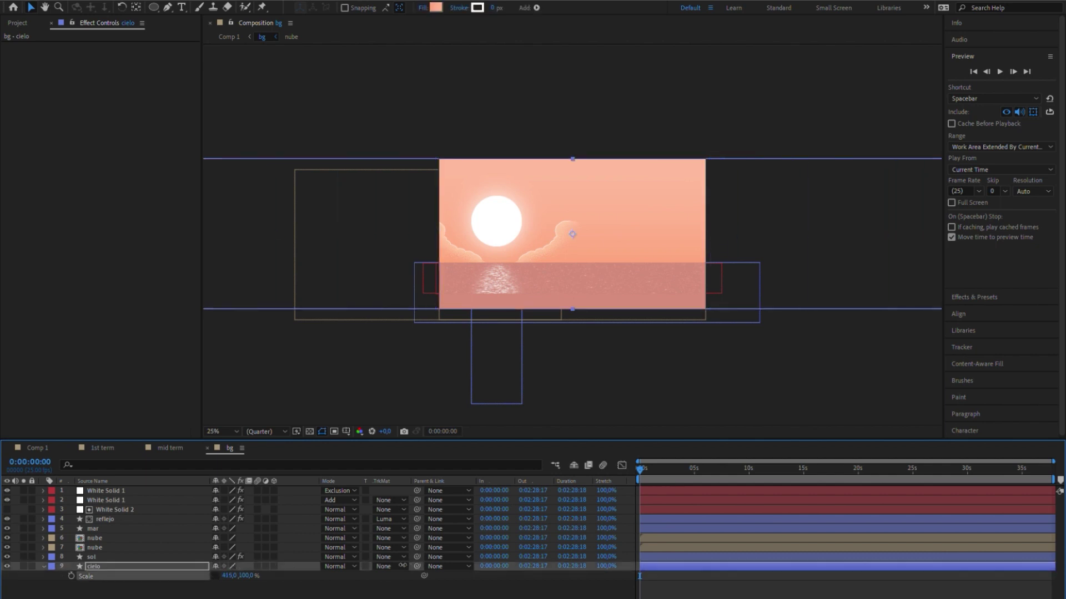
drag(403, 565, 322, 566)
- Stretch the mar layer horizontally so the sea extends well past both sides of the frame
click(105, 557)
click(104, 547)
click(106, 529)
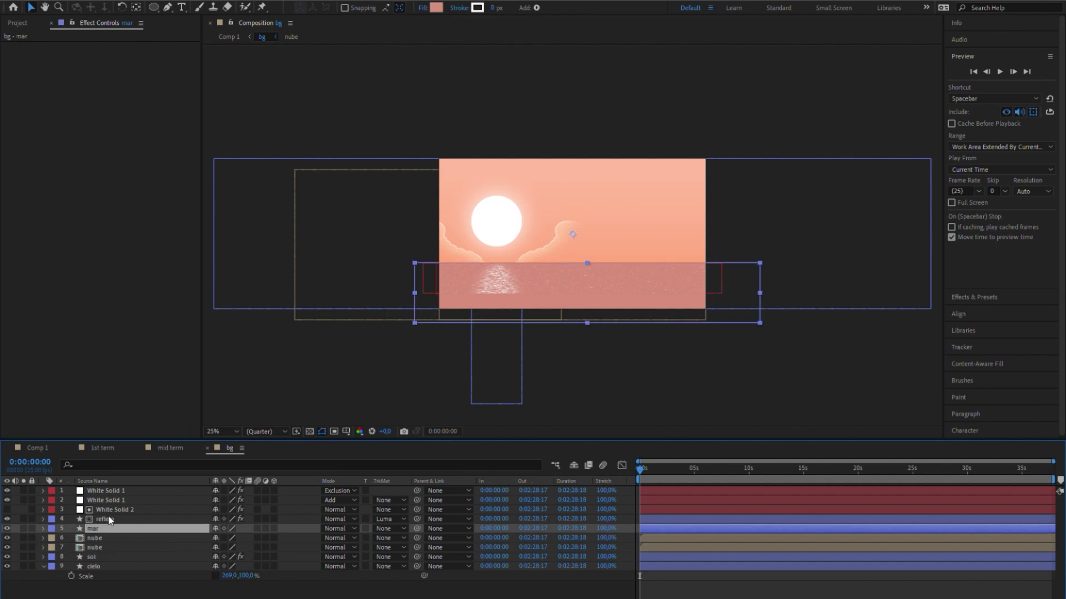
drag(415, 292, 297, 293)
- Return to Comp 1 and shift the [bg] precomposition slightly further along the positive X axis
click(40, 445)
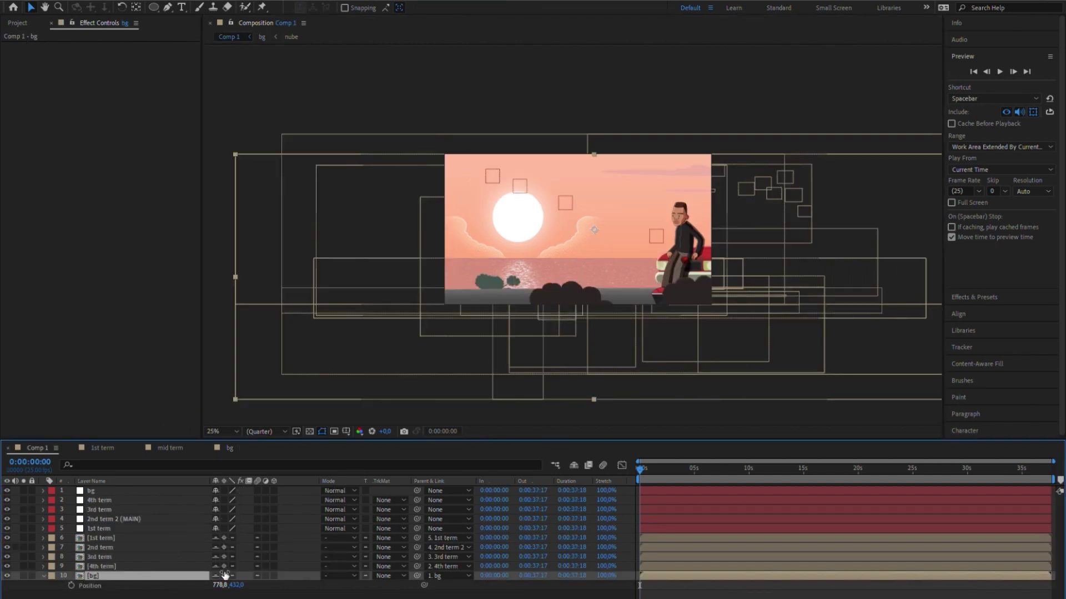
drag(221, 585, 259, 585)
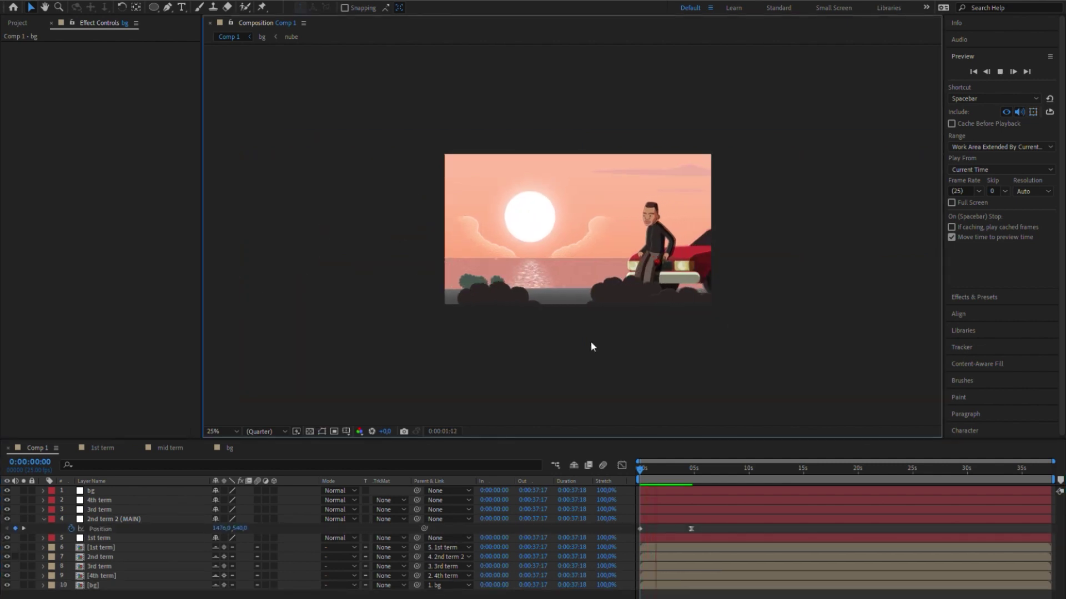